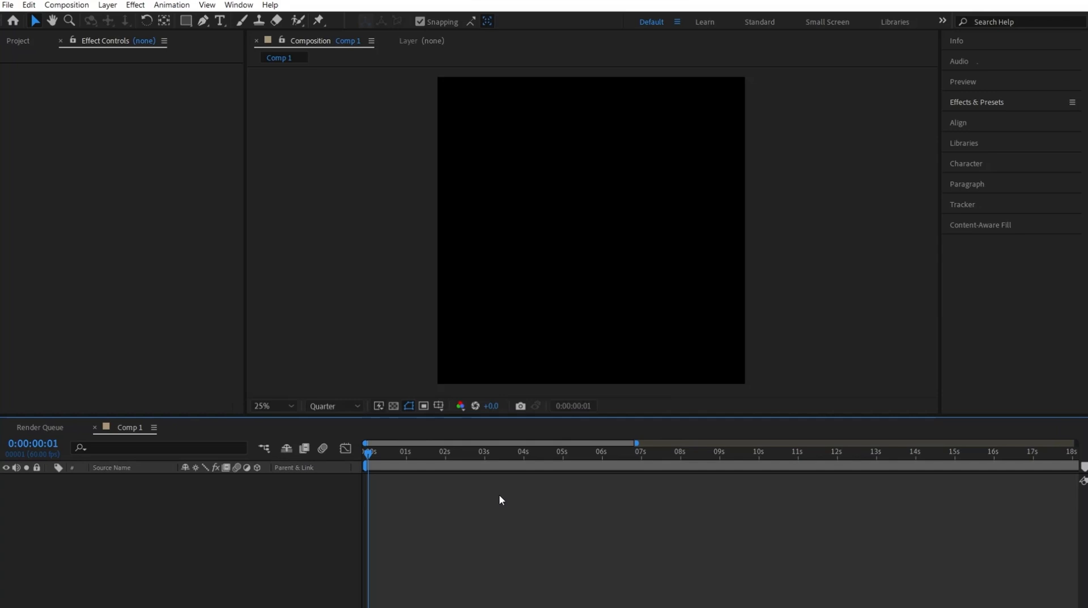
- Create a text layer reading "BALLS" and set its font to Lemon/Milk
{"action": "type", "text": "BALLS"}
{"action": "double_click", "coordinate": [664, 207]}
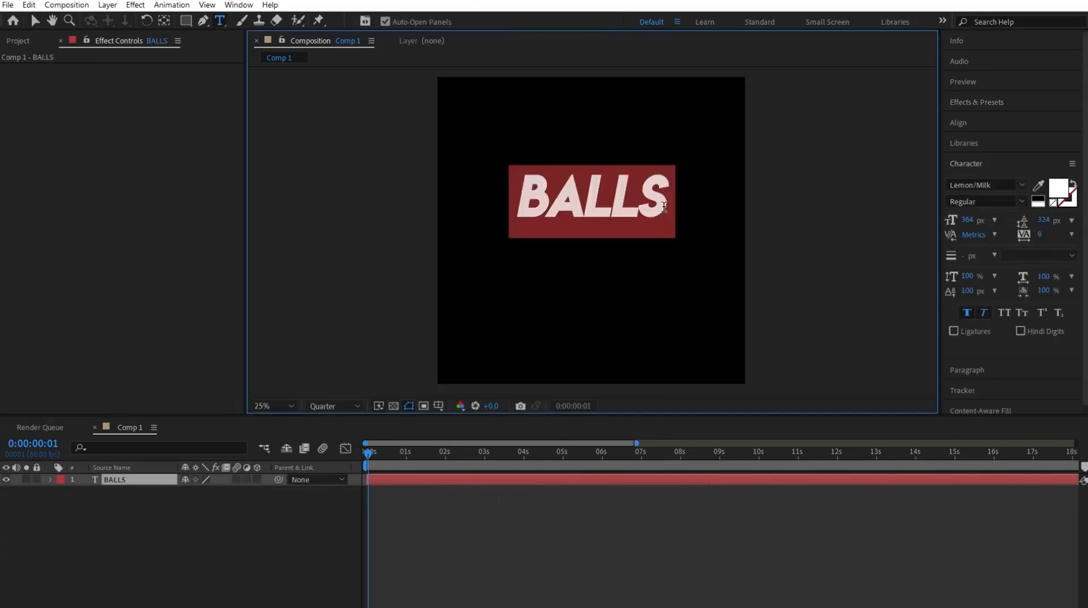
{"action": "left_click", "coordinate": [1022, 186]}
{"action": "scroll", "coordinate": [1014, 255], "scroll_direction": "up", "scroll_amount": 1}
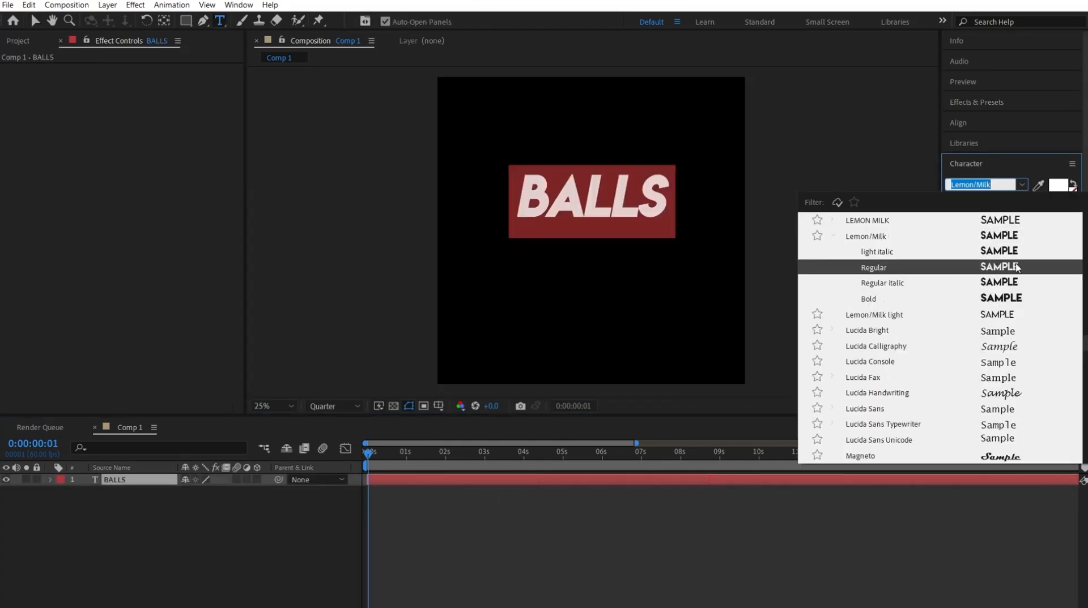
{"action": "left_click", "coordinate": [1016, 298]}
{"action": "left_click", "coordinate": [1022, 186]}
{"action": "scroll", "coordinate": [1014, 249], "scroll_direction": "up", "scroll_amount": 1}
{"action": "left_click", "coordinate": [1013, 236]}
{"action": "left_click", "coordinate": [822, 530]}
- Scale the BALLS text to 63% and align it to the vertical centre of the composition
{"action": "left_click", "coordinate": [656, 482]}
{"action": "left_click", "coordinate": [970, 126]}
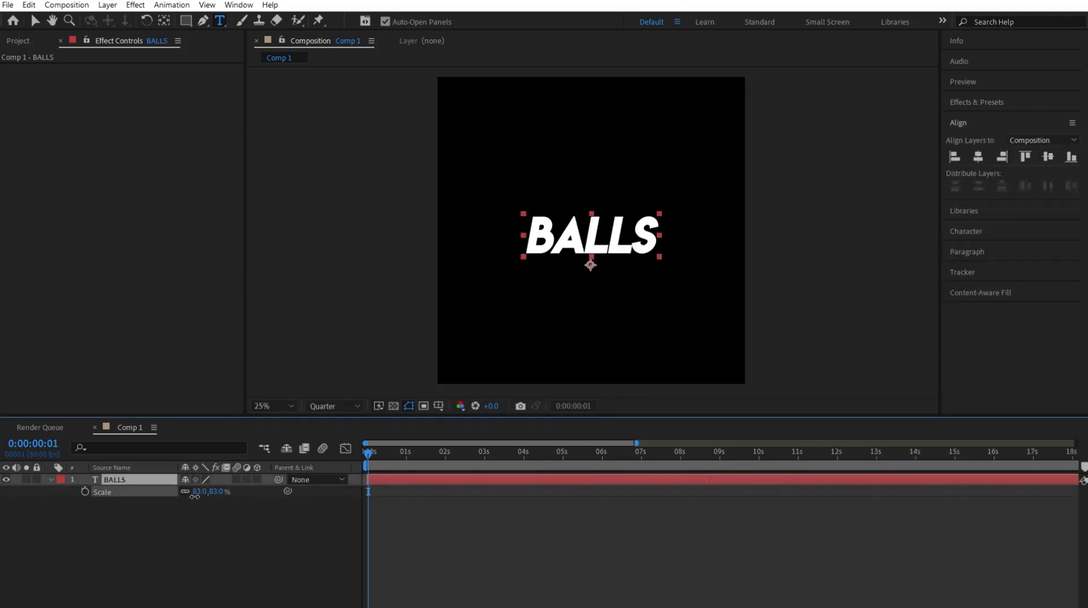
{"action": "left_click", "coordinate": [1048, 157]}
{"action": "left_click", "coordinate": [957, 123]}
{"action": "left_click", "coordinate": [651, 524]}
- Return to the first frame and add a white solid of 2160 x 2160 px
{"action": "left_click", "coordinate": [367, 452]}
{"action": "left_click", "coordinate": [114, 480]}
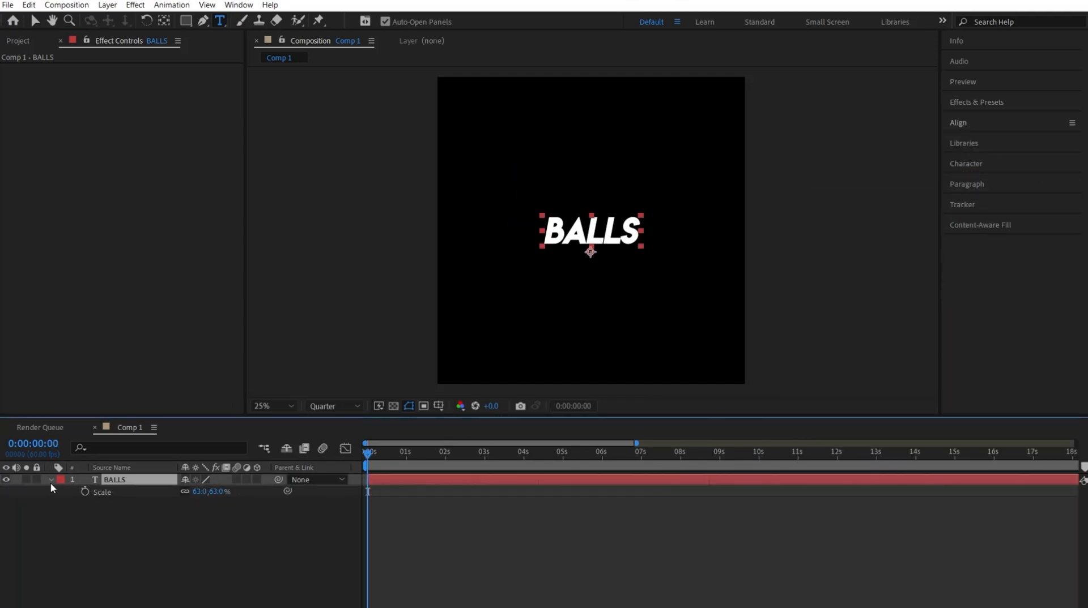
{"action": "left_click", "coordinate": [51, 480]}
{"action": "left_click", "coordinate": [389, 546]}
{"action": "left_click", "coordinate": [413, 485]}
{"action": "key", "text": "ctrl+y"}
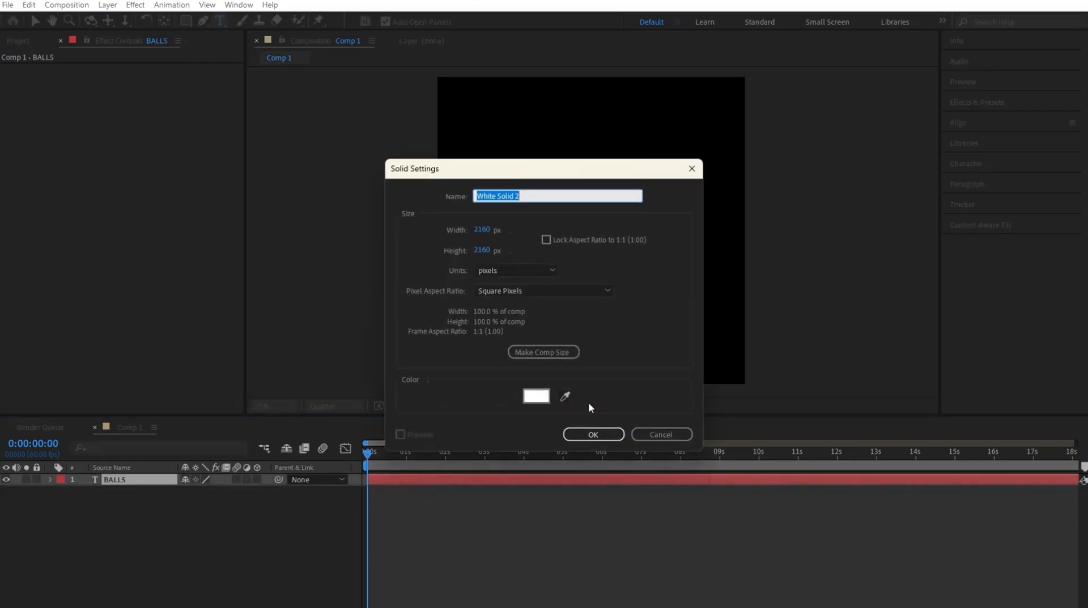
{"action": "left_click", "coordinate": [593, 435]}
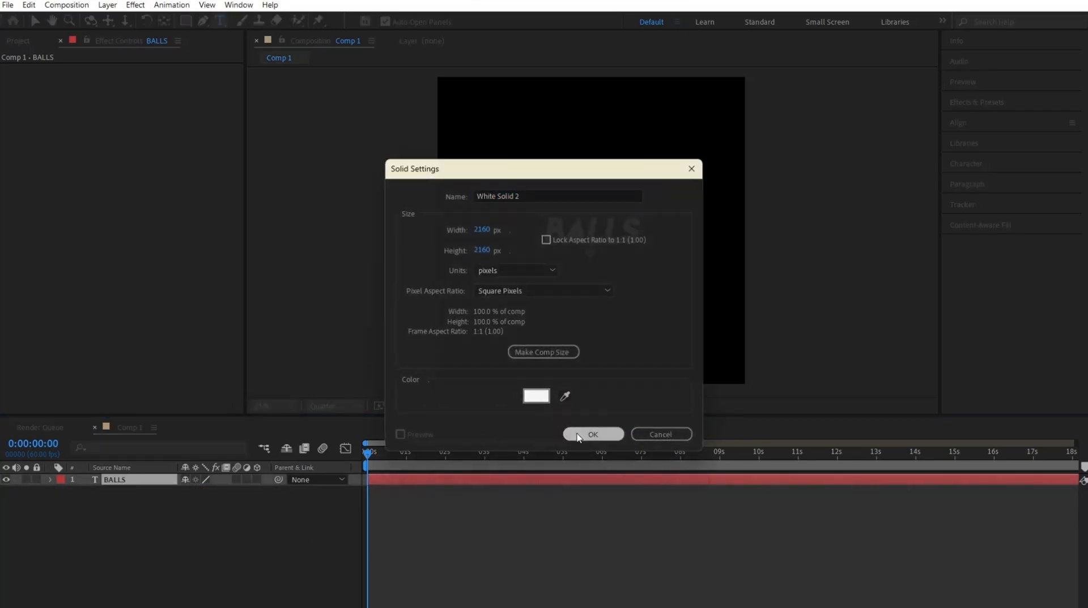
- Find the Video Copilot Element effect and apply it to the white solid
{"action": "left_click", "coordinate": [976, 102]}
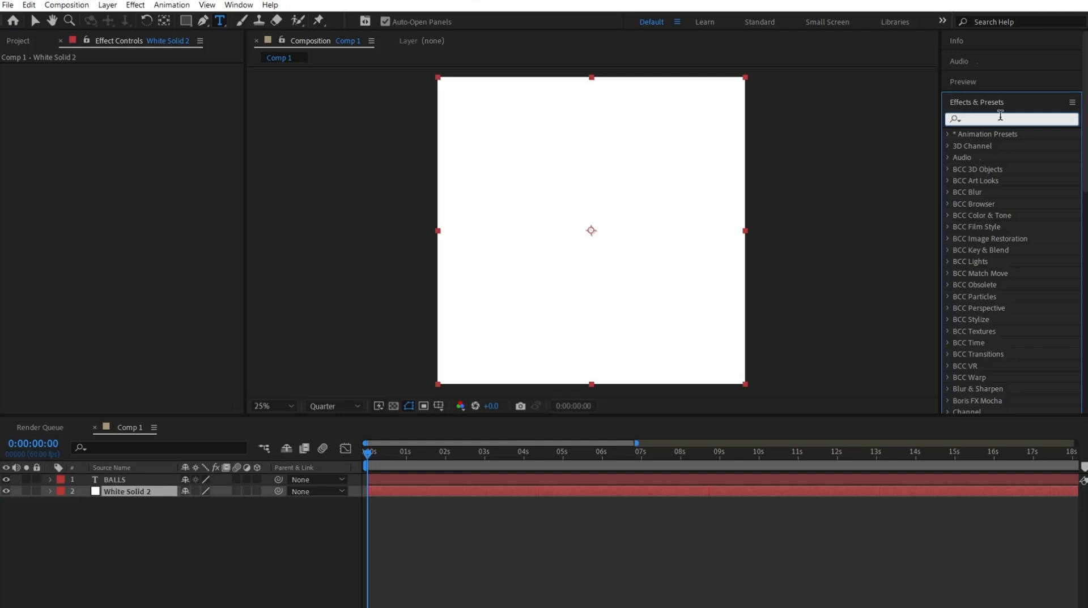
{"action": "type", "text": "element"}
{"action": "left_click_drag", "start_coordinate": [302, 379], "coordinate": [378, 491]}
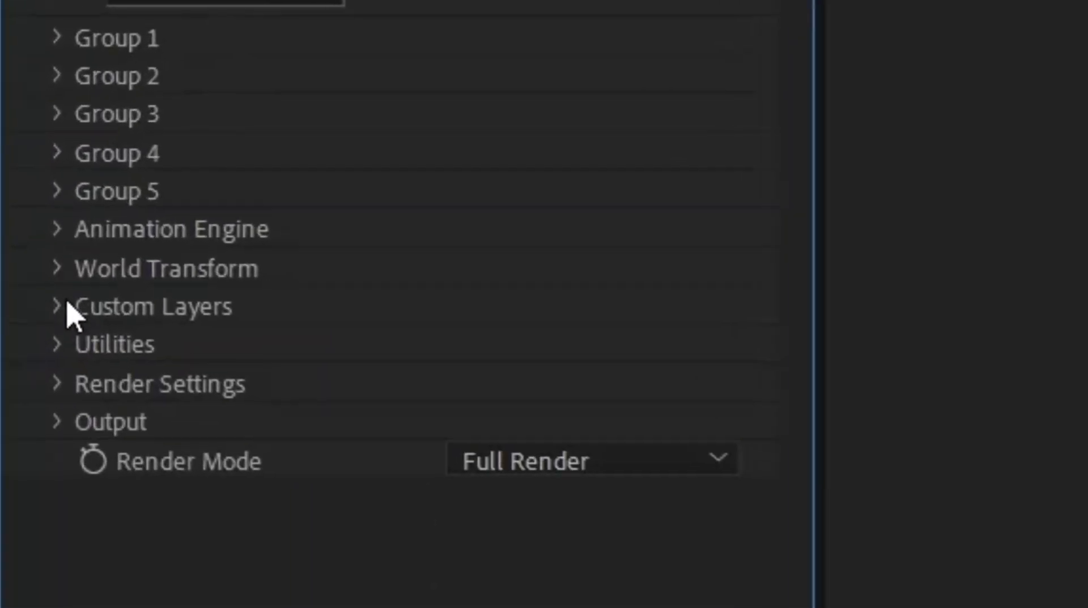
- Assign the BALLS text layer as Path Layer 1 in Element's custom text and masks
{"action": "left_click", "coordinate": [59, 307]}
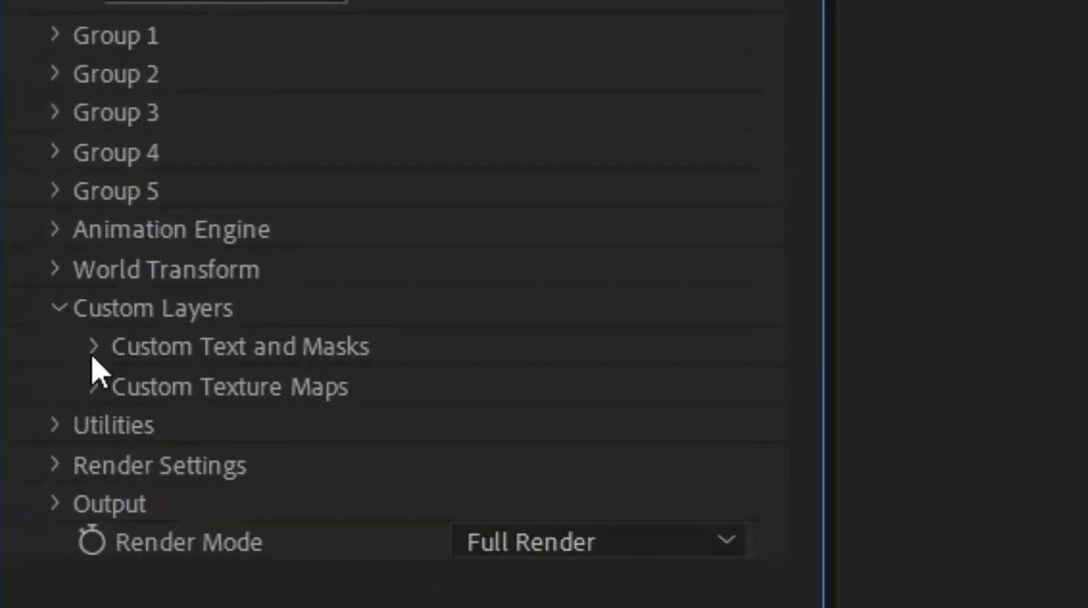
{"action": "left_click", "coordinate": [105, 353]}
{"action": "scroll", "coordinate": [420, 235], "scroll_direction": "down", "scroll_amount": 5}
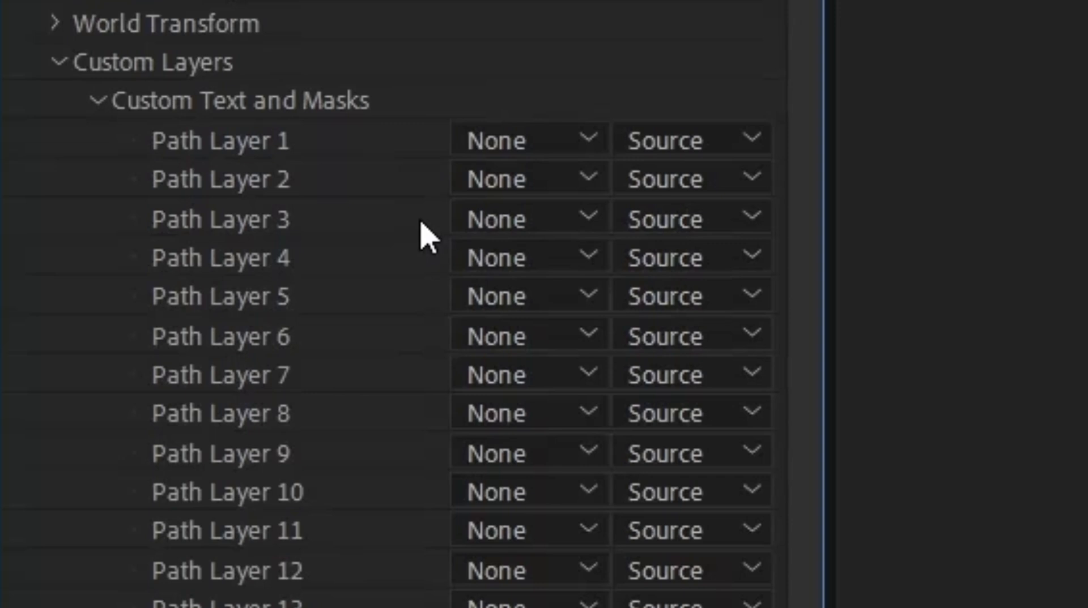
{"action": "left_click", "coordinate": [524, 143]}
{"action": "left_click", "coordinate": [636, 249]}
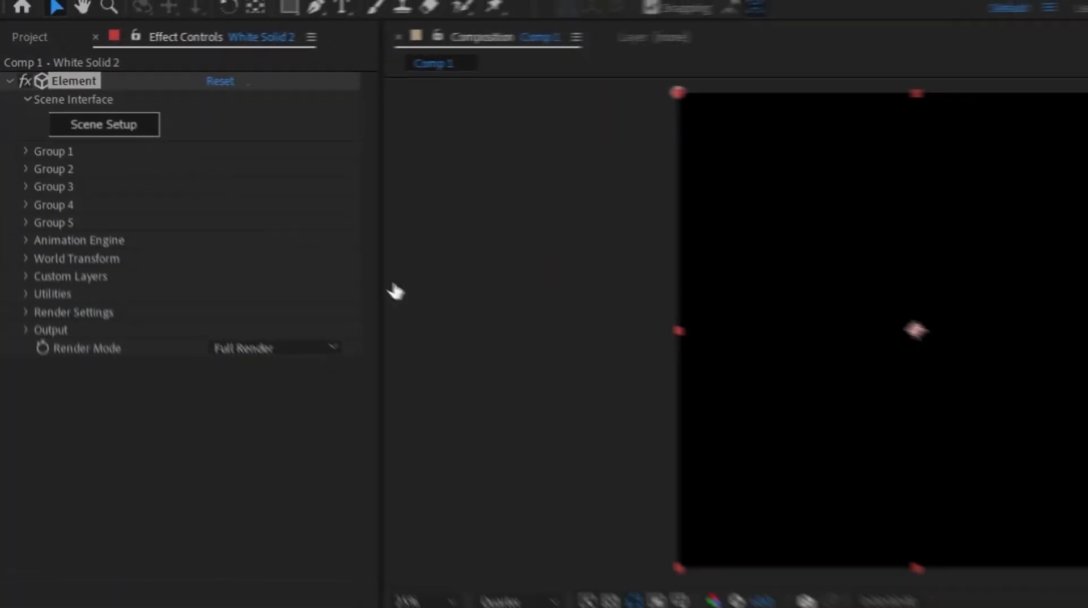
- Open Element's scene setup and extrude the BALLS text path into a 3D model
{"action": "left_click", "coordinate": [81, 110]}
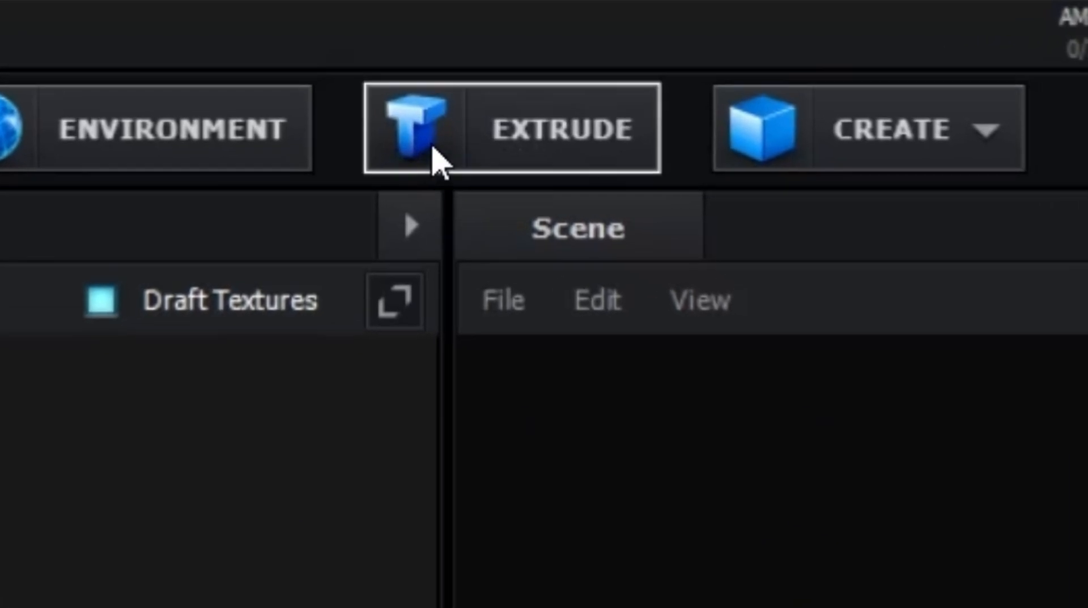
{"action": "left_click", "coordinate": [459, 57]}
{"action": "scroll", "coordinate": [306, 209], "scroll_direction": "up", "scroll_amount": 3}
{"action": "left_click_drag", "start_coordinate": [317, 195], "coordinate": [408, 202]}
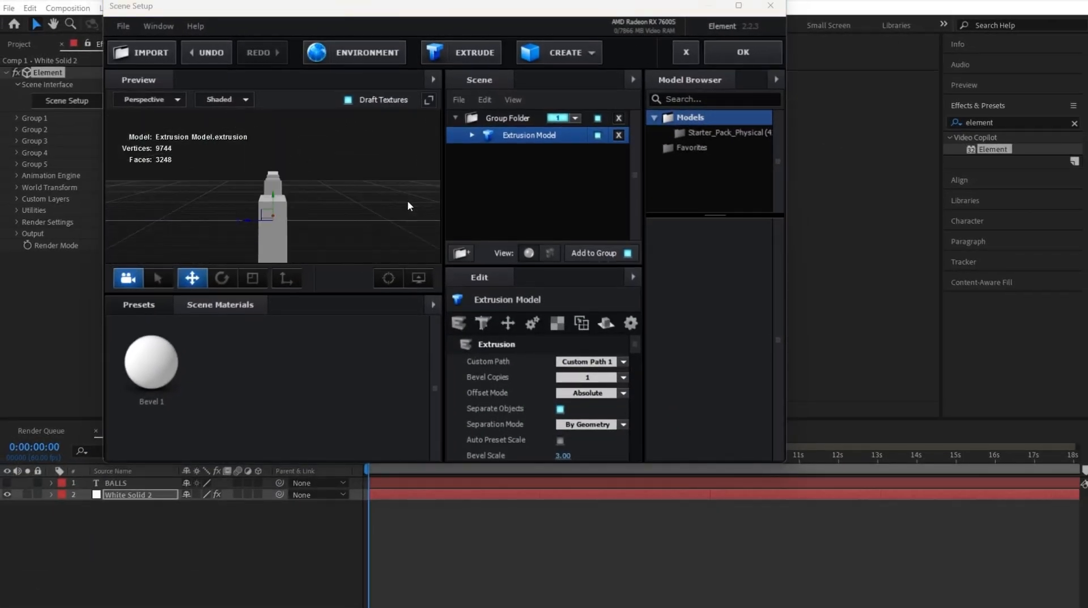
{"action": "left_click_drag", "start_coordinate": [385, 237], "coordinate": [241, 229]}
{"action": "left_click_drag", "start_coordinate": [231, 175], "coordinate": [305, 202]}
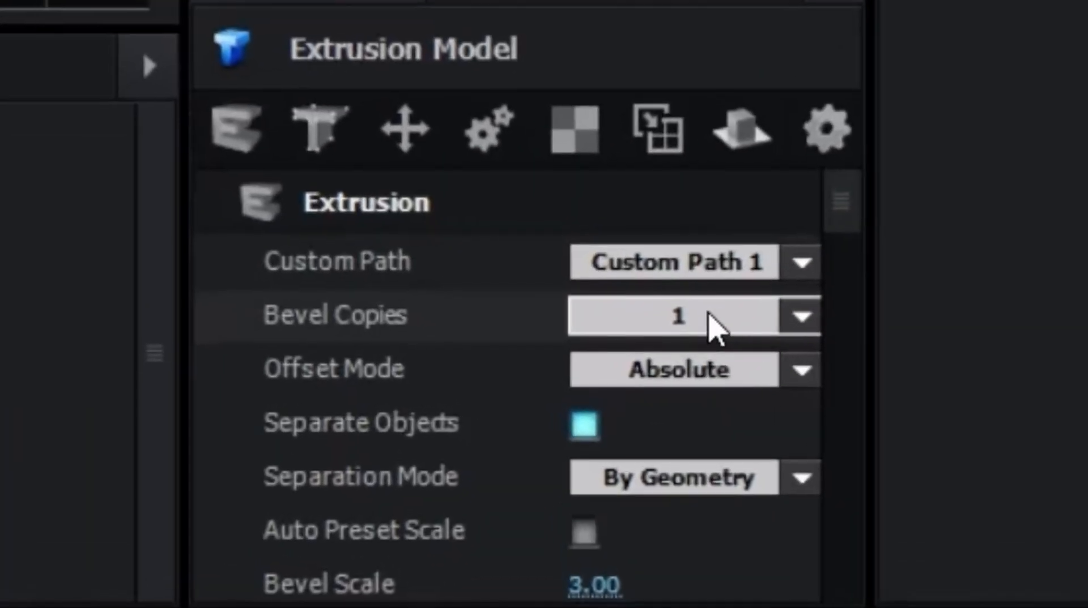
- Set the extrusion model's Bevel Copies to 2 and open the settings of Bevel 2
{"action": "left_click", "coordinate": [716, 328]}
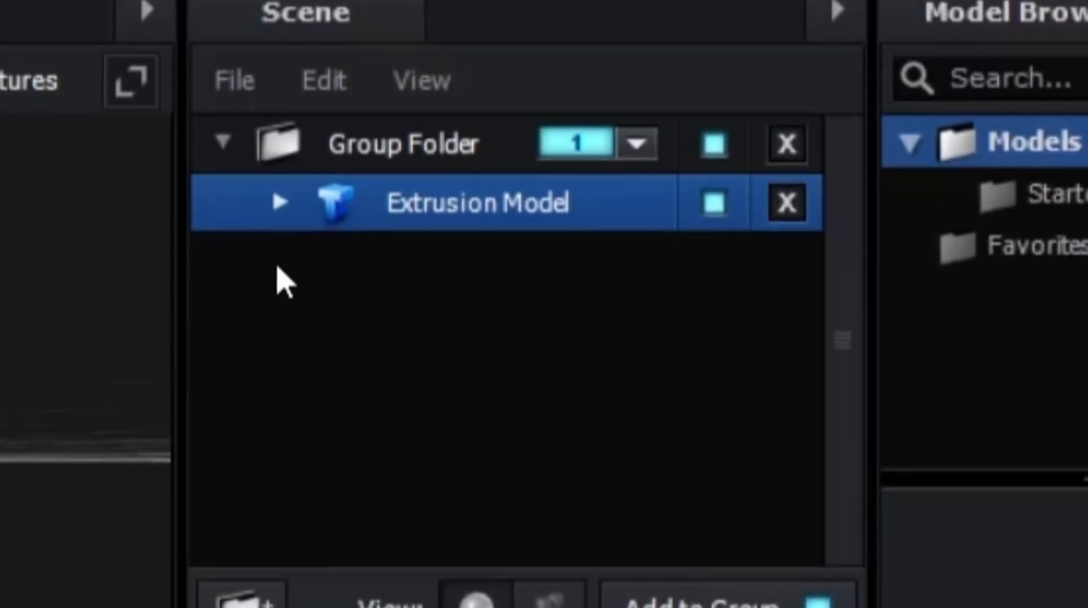
{"action": "left_click", "coordinate": [279, 203]}
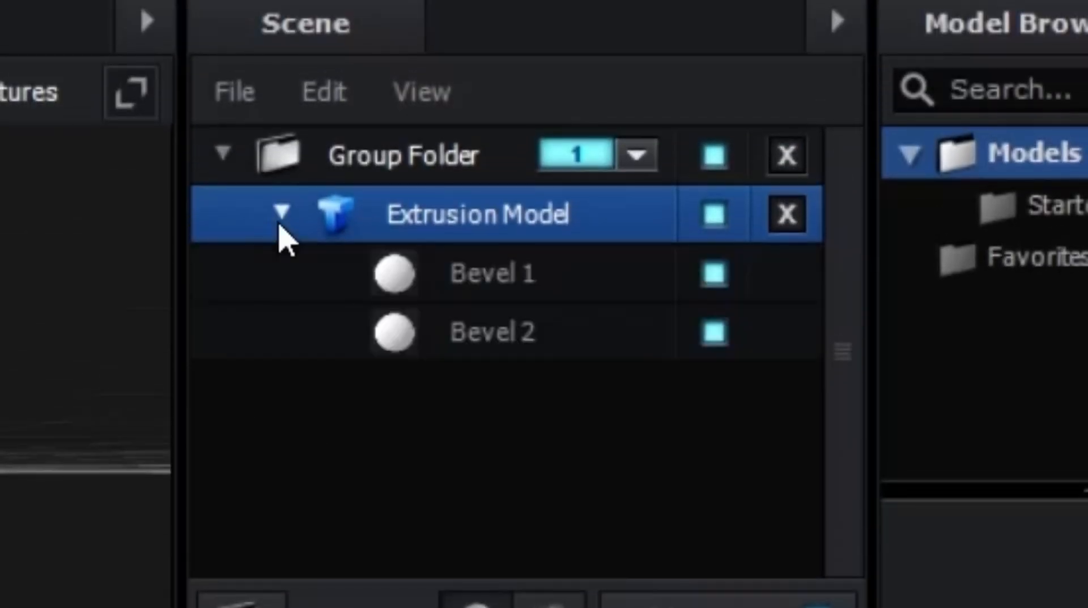
{"action": "left_click", "coordinate": [456, 342]}
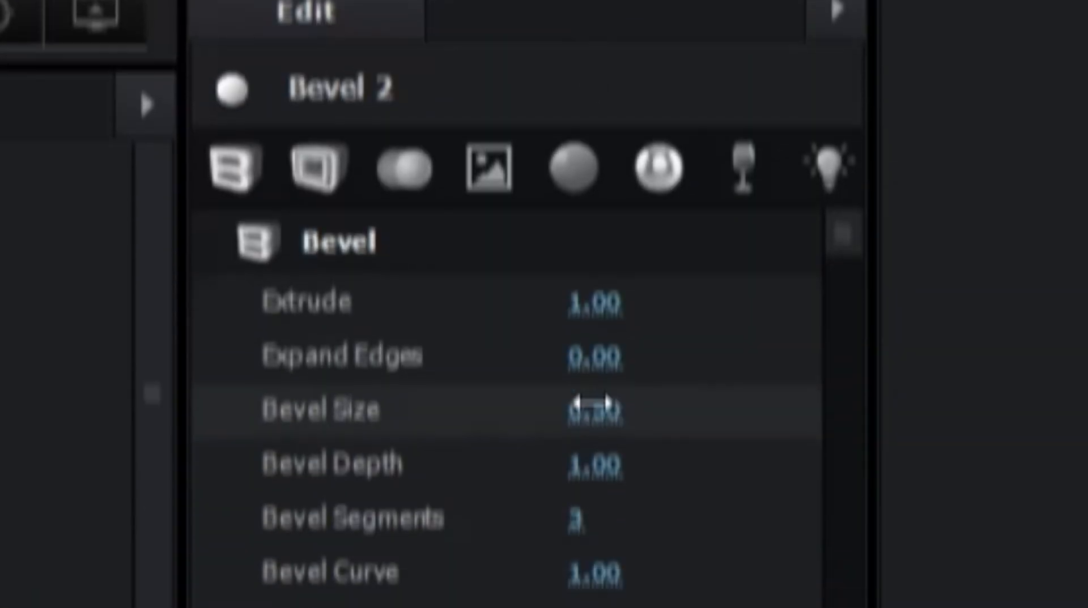
{"action": "left_click", "coordinate": [583, 335]}
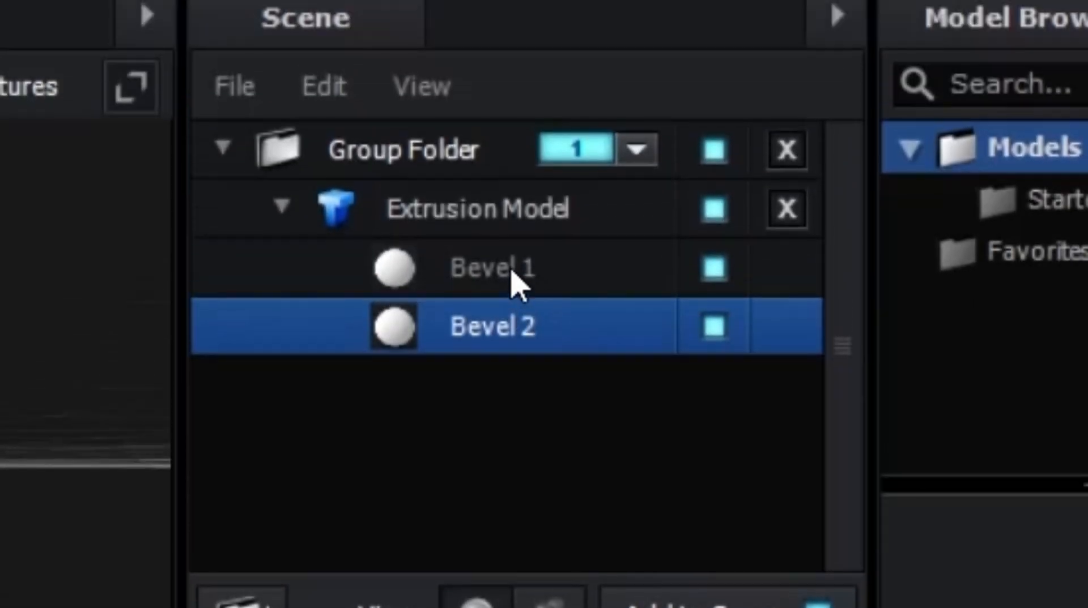
- Set Bevel 1's Extrude to 2 and its Expand Edges to 1
{"action": "left_click", "coordinate": [510, 272]}
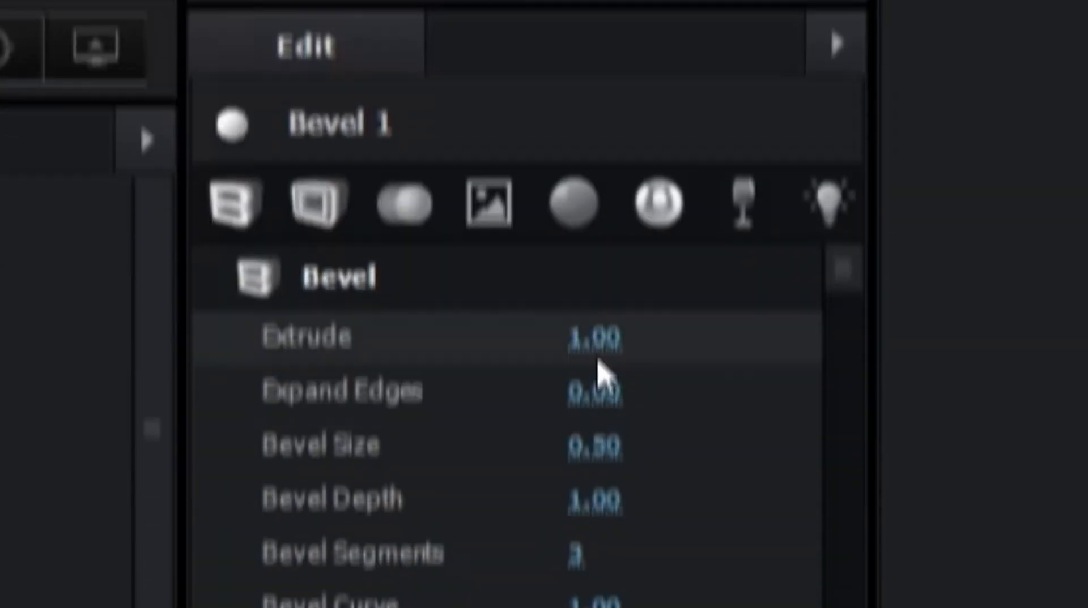
{"action": "left_click", "coordinate": [594, 274]}
{"action": "type", "text": "2"}
{"action": "key", "text": "Tab"}
{"action": "type", "text": "1/."}
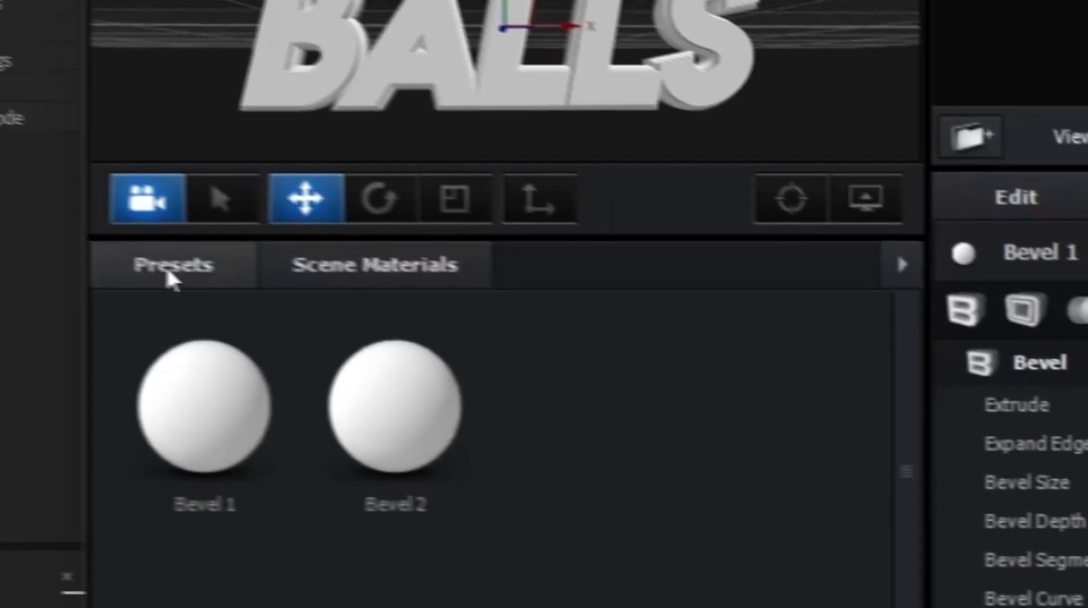
- Look through the available environment presets in the V1_Environment folder
{"action": "left_click", "coordinate": [165, 274]}
{"action": "left_click", "coordinate": [252, 365]}
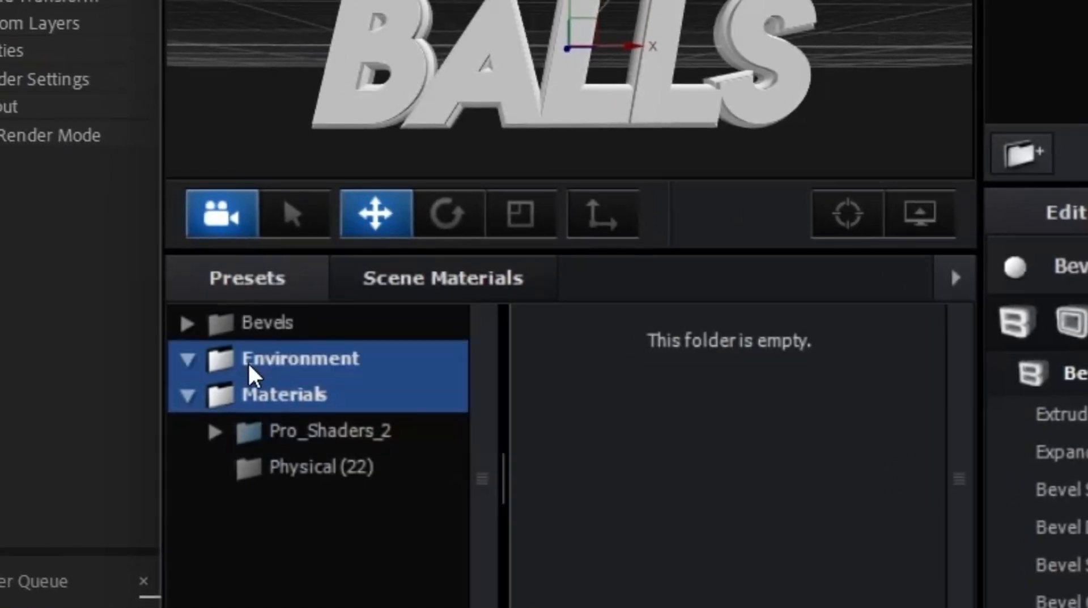
{"action": "left_click", "coordinate": [277, 437]}
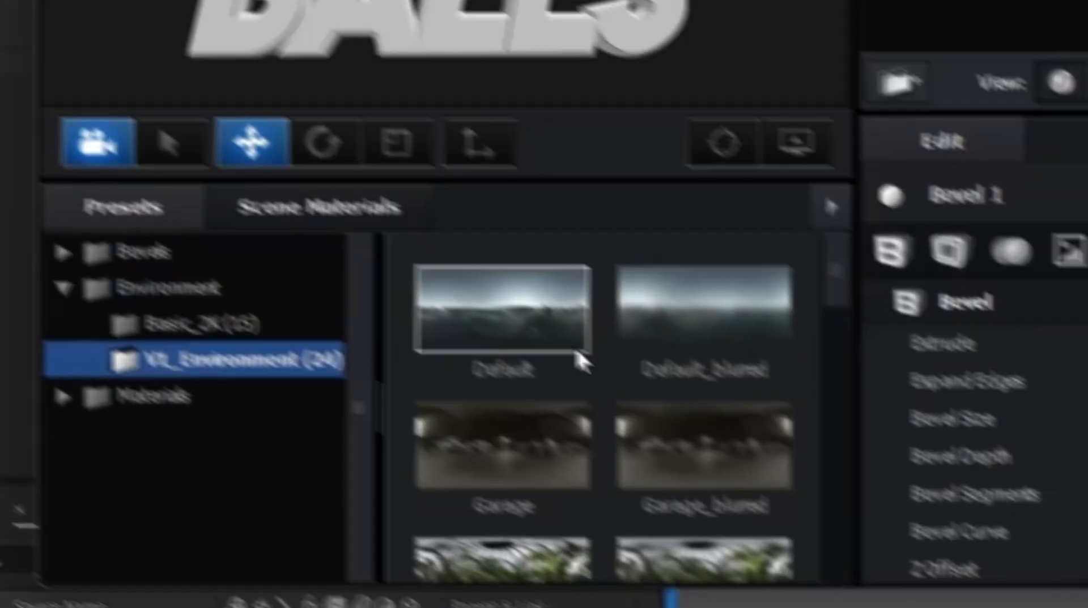
{"action": "scroll", "coordinate": [666, 499], "scroll_direction": "down", "scroll_amount": 5}
{"action": "scroll", "coordinate": [663, 498], "scroll_direction": "up", "scroll_amount": 2}
{"action": "scroll", "coordinate": [458, 378], "scroll_direction": "up", "scroll_amount": 3}
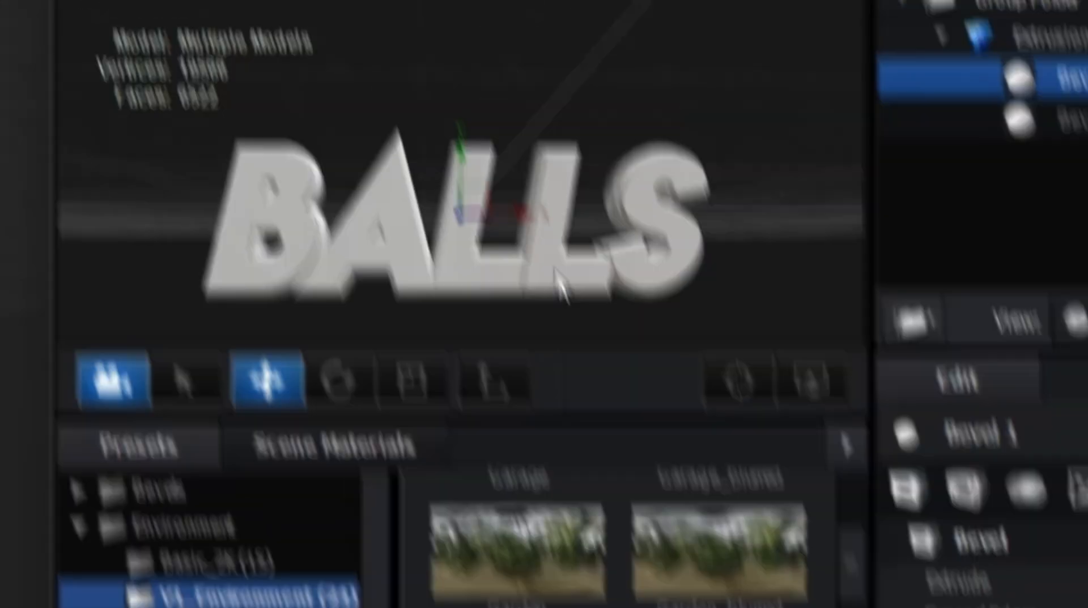
{"action": "left_click_drag", "start_coordinate": [775, 446], "coordinate": [727, 447]}
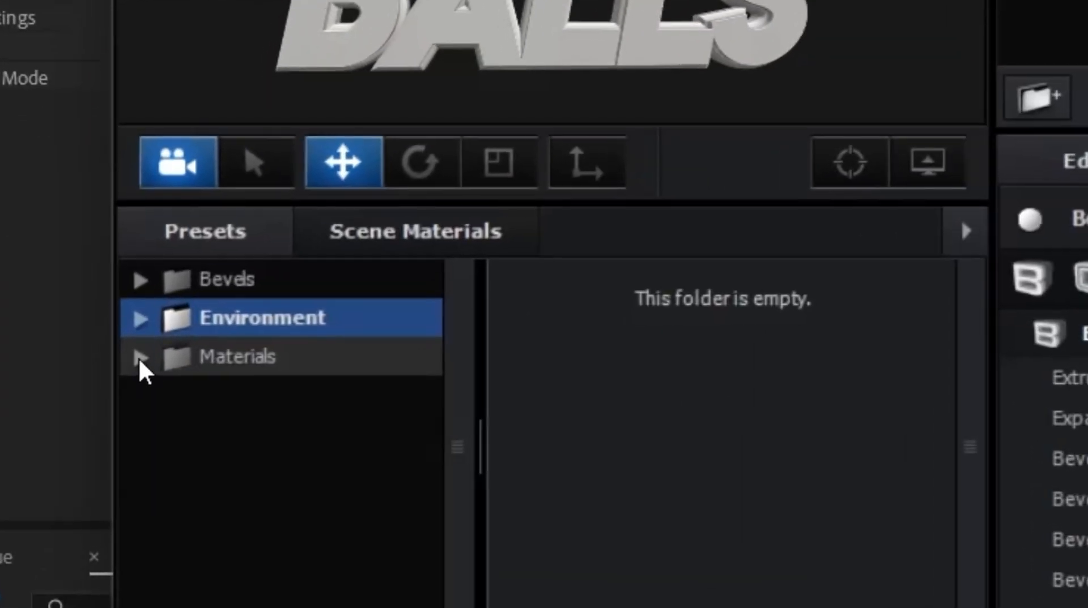
- Apply the concrete_wall_squ preset from the Pro_Shaders_2 Concrete folder to Bevel 2 of the text model
{"action": "left_click", "coordinate": [115, 362]}
{"action": "left_click", "coordinate": [127, 377]}
{"action": "scroll", "coordinate": [255, 272], "scroll_direction": "down", "scroll_amount": 3}
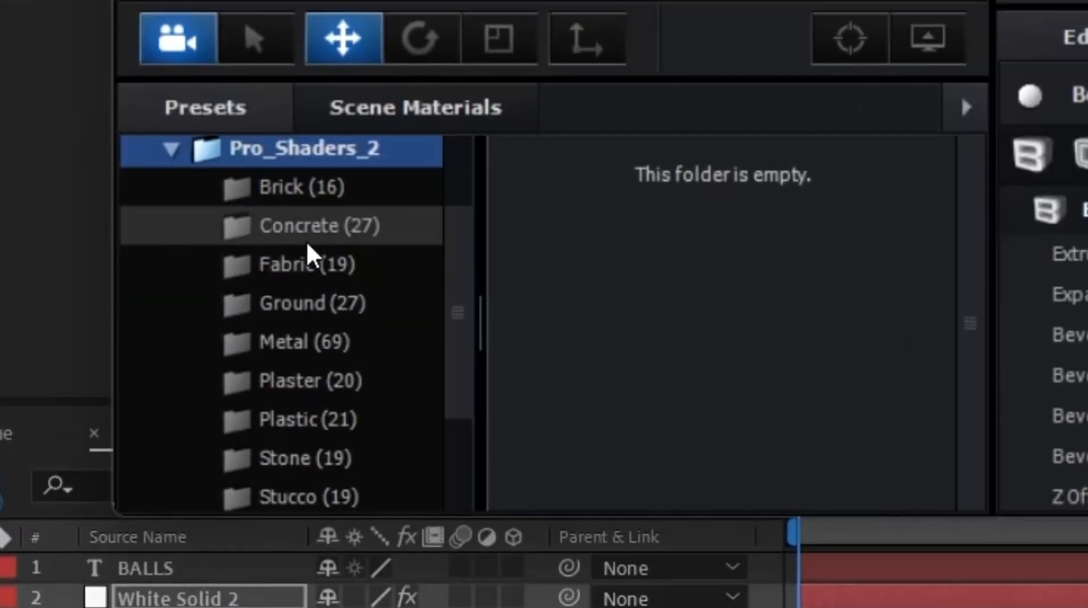
{"action": "left_click", "coordinate": [275, 238]}
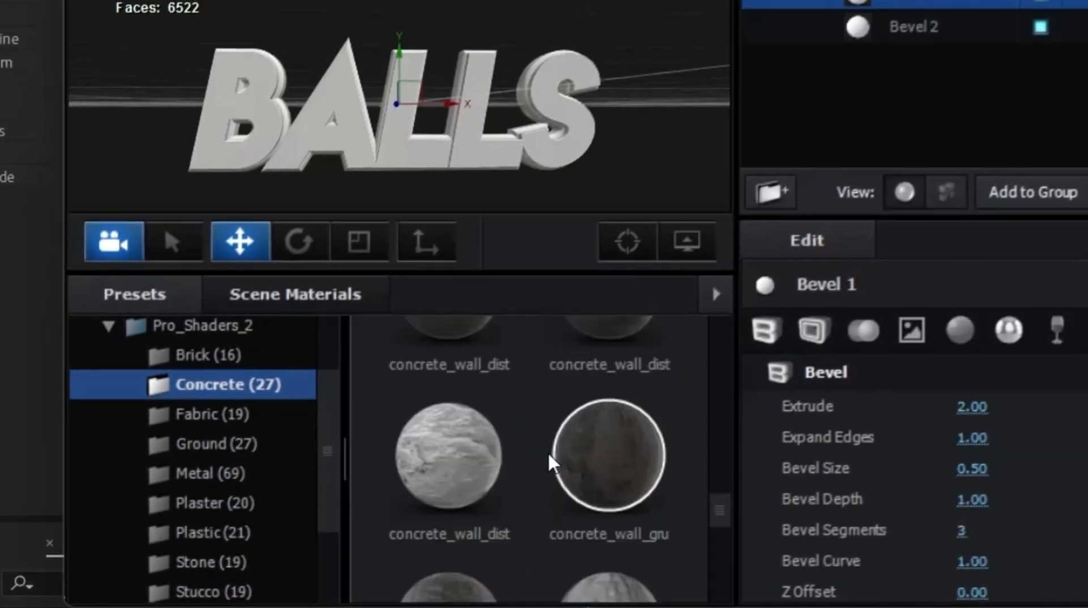
{"action": "scroll", "coordinate": [549, 456], "scroll_direction": "down", "scroll_amount": 8}
{"action": "scroll", "coordinate": [488, 85], "scroll_direction": "up", "scroll_amount": 3}
{"action": "left_click_drag", "start_coordinate": [488, 85], "coordinate": [85, 0]}
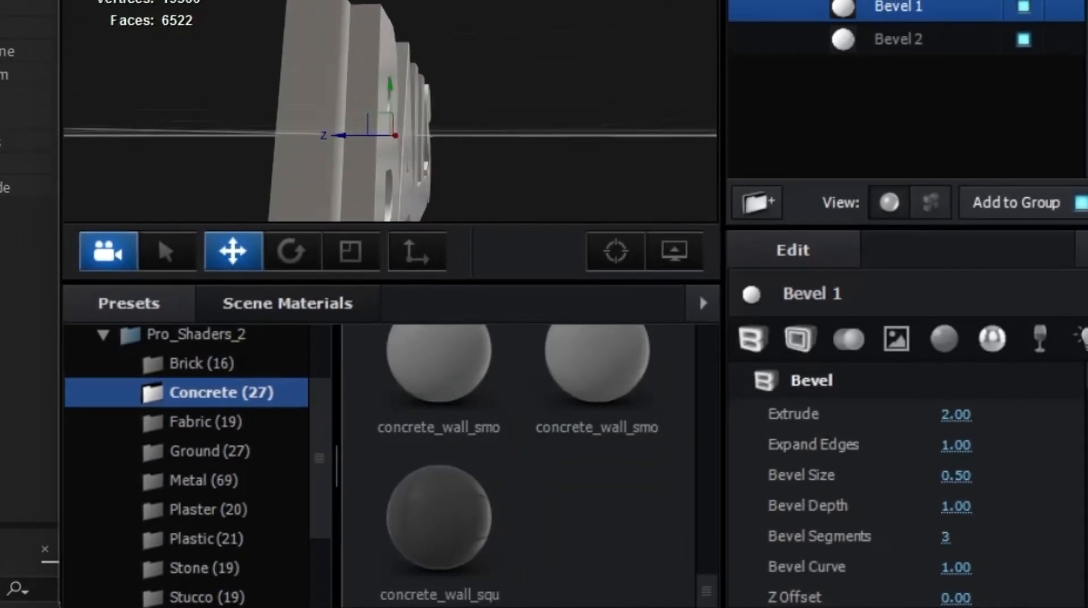
{"action": "left_click_drag", "start_coordinate": [432, 532], "coordinate": [329, 170]}
{"action": "left_click_drag", "start_coordinate": [617, 163], "coordinate": [461, 172]}
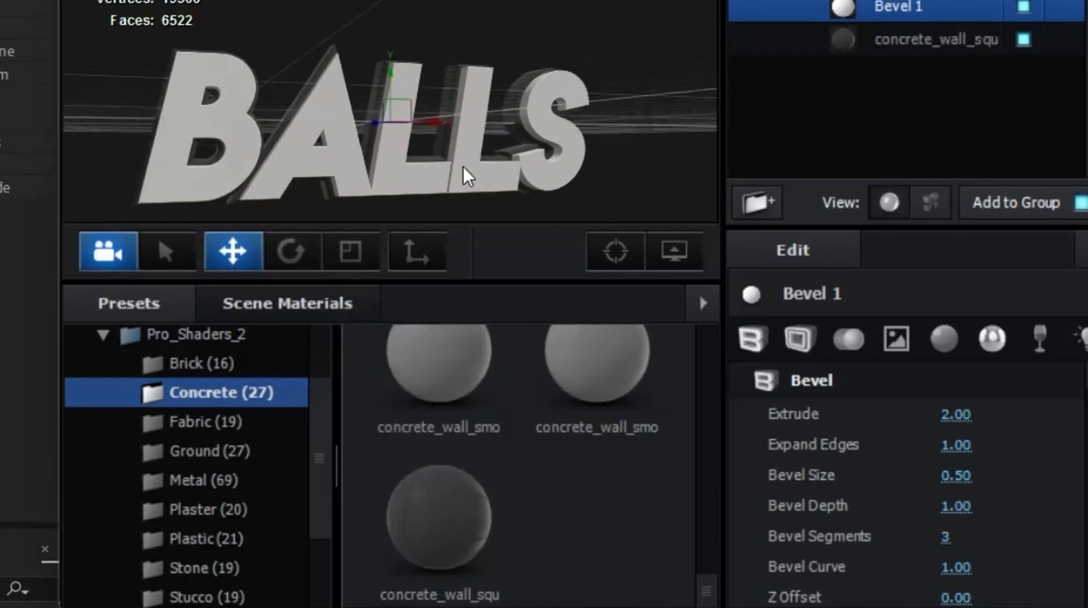
- Apply a shader from the Pro_Shaders_2 Metal folder to the BALLS text model
{"action": "scroll", "coordinate": [175, 388], "scroll_direction": "down", "scroll_amount": 3}
{"action": "left_click", "coordinate": [187, 392]}
{"action": "scroll", "coordinate": [403, 513], "scroll_direction": "up", "scroll_amount": 1}
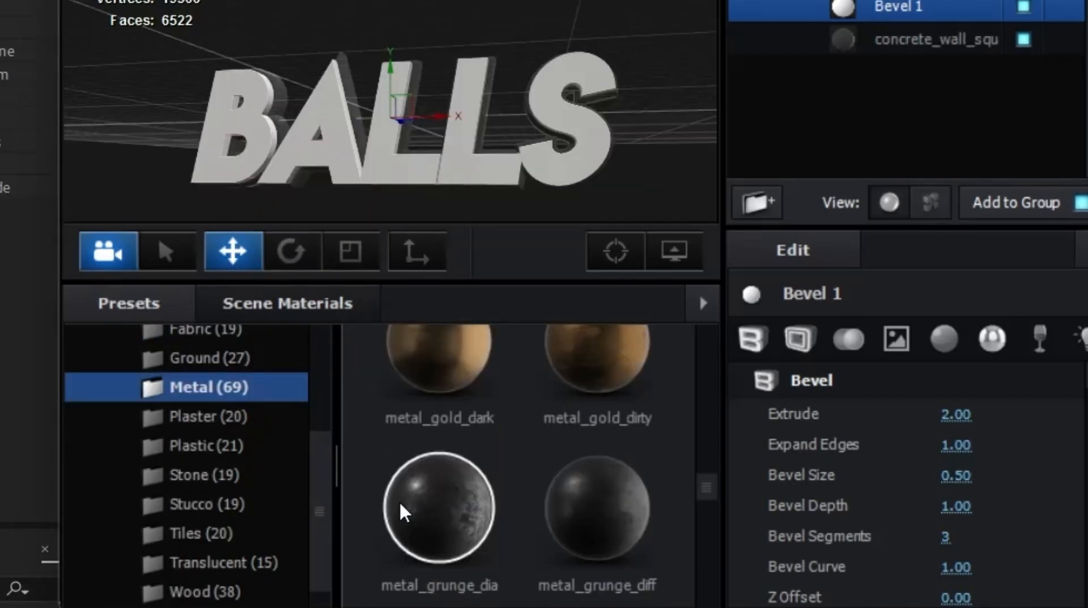
{"action": "scroll", "coordinate": [403, 512], "scroll_direction": "down", "scroll_amount": 5}
{"action": "left_click_drag", "start_coordinate": [413, 498], "coordinate": [533, 193]}
{"action": "left_click_drag", "start_coordinate": [516, 105], "coordinate": [525, 84]}
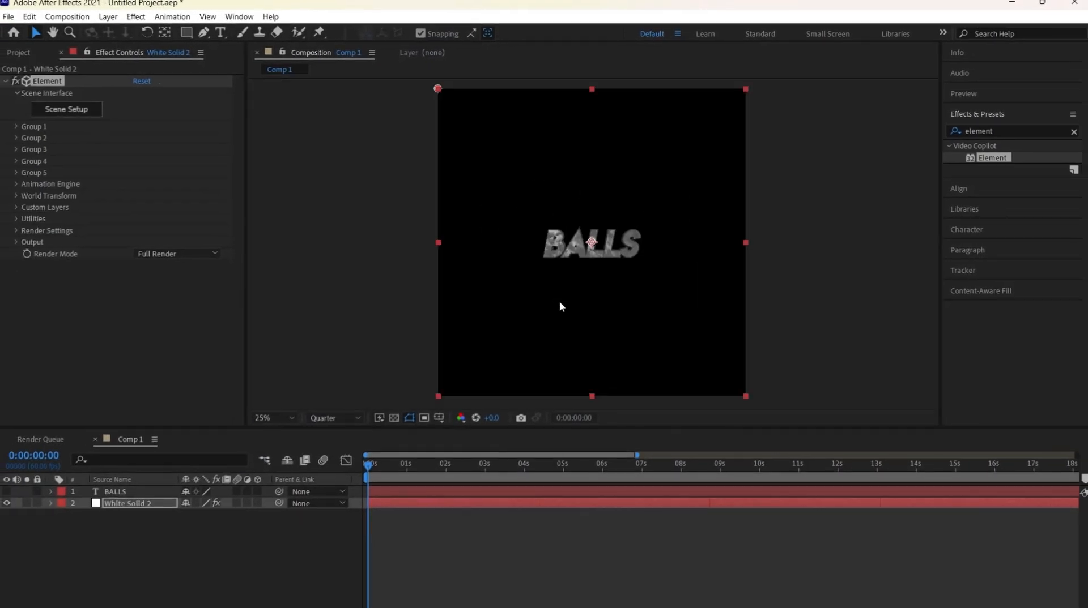
- Reopen the Element scene for the white solid and apply the green_glass preset from the Translucent folder to Bevel 1
{"action": "left_click", "coordinate": [488, 540]}
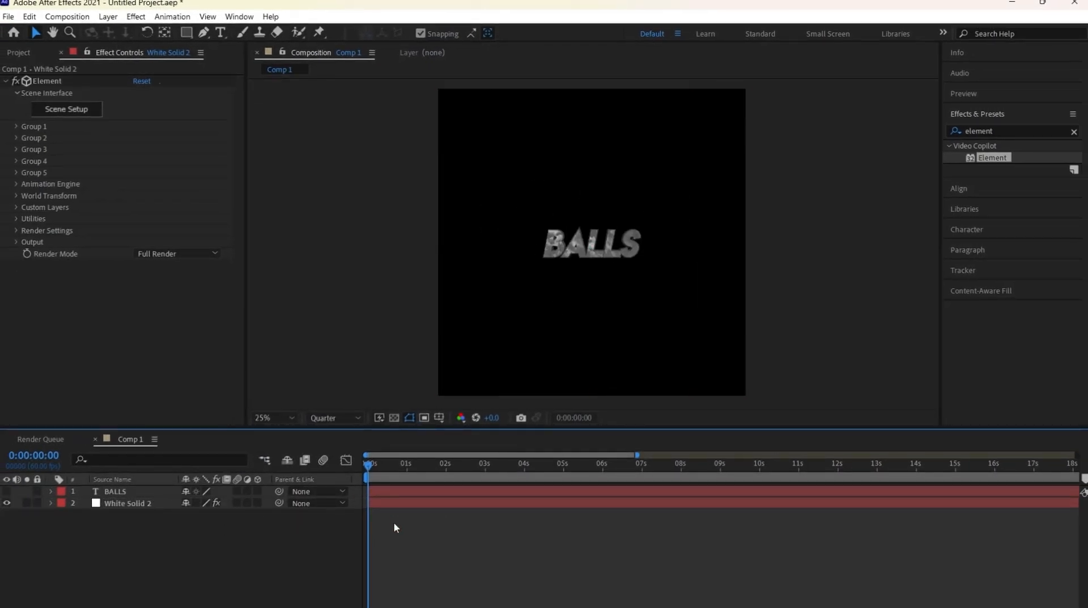
{"action": "left_click", "coordinate": [401, 505]}
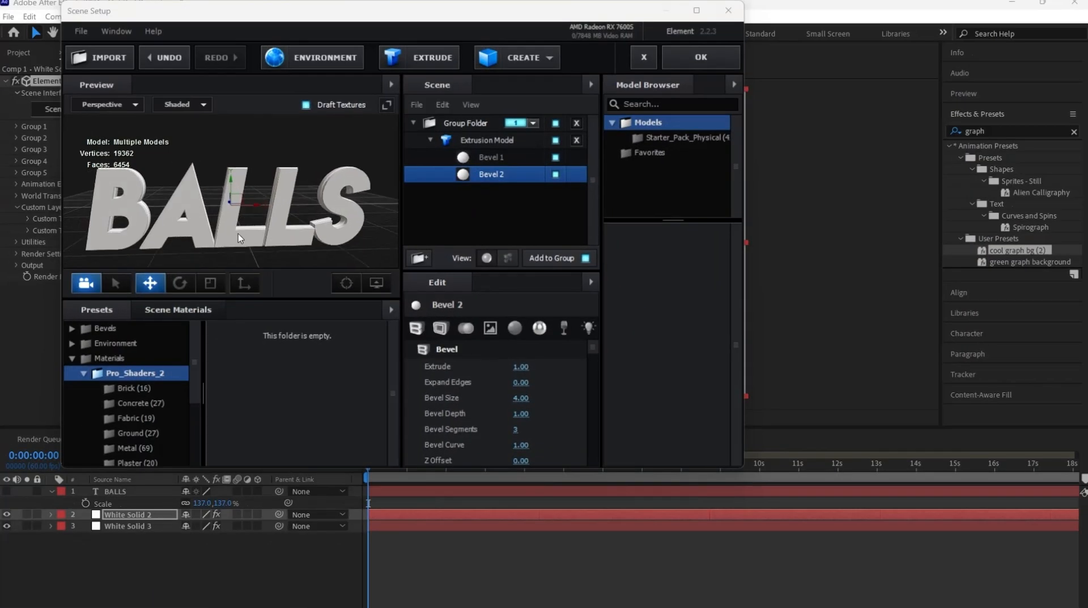
{"action": "mouse_move", "coordinate": [238, 233]}
{"action": "left_mouse_down"}
{"action": "mouse_move", "coordinate": [186, 236]}
{"action": "mouse_move", "coordinate": [171, 222]}
{"action": "mouse_move", "coordinate": [264, 227]}
{"action": "mouse_move", "coordinate": [238, 228]}
{"action": "left_mouse_up"}
{"action": "scroll", "coordinate": [249, 227], "scroll_direction": "down", "scroll_amount": 3}
{"action": "scroll", "coordinate": [264, 228], "scroll_direction": "up", "scroll_amount": 3}
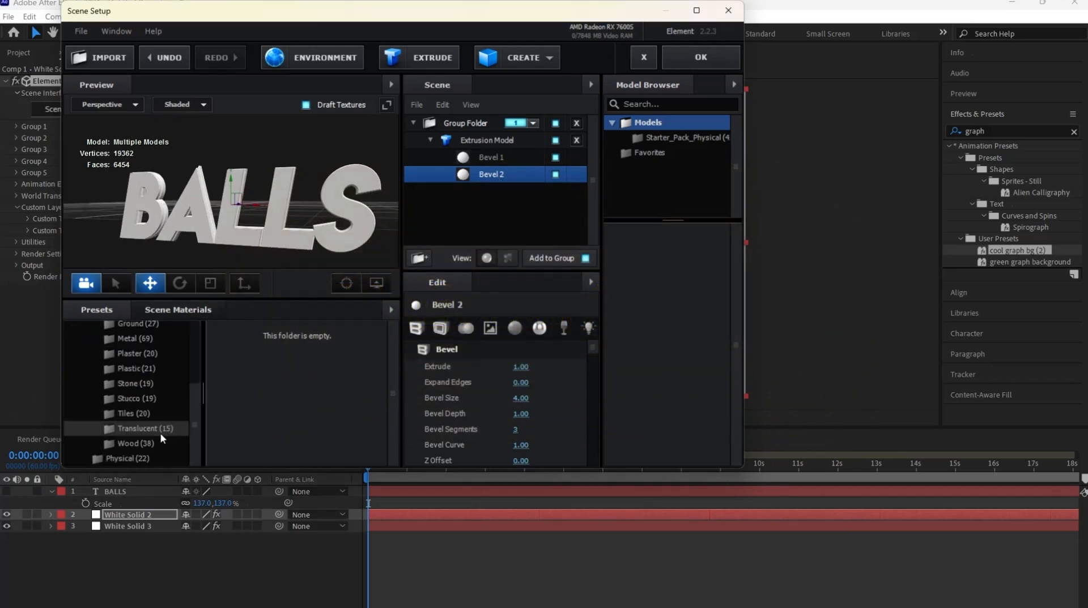
{"action": "left_click", "coordinate": [142, 429]}
{"action": "scroll", "coordinate": [340, 389], "scroll_direction": "down", "scroll_amount": 5}
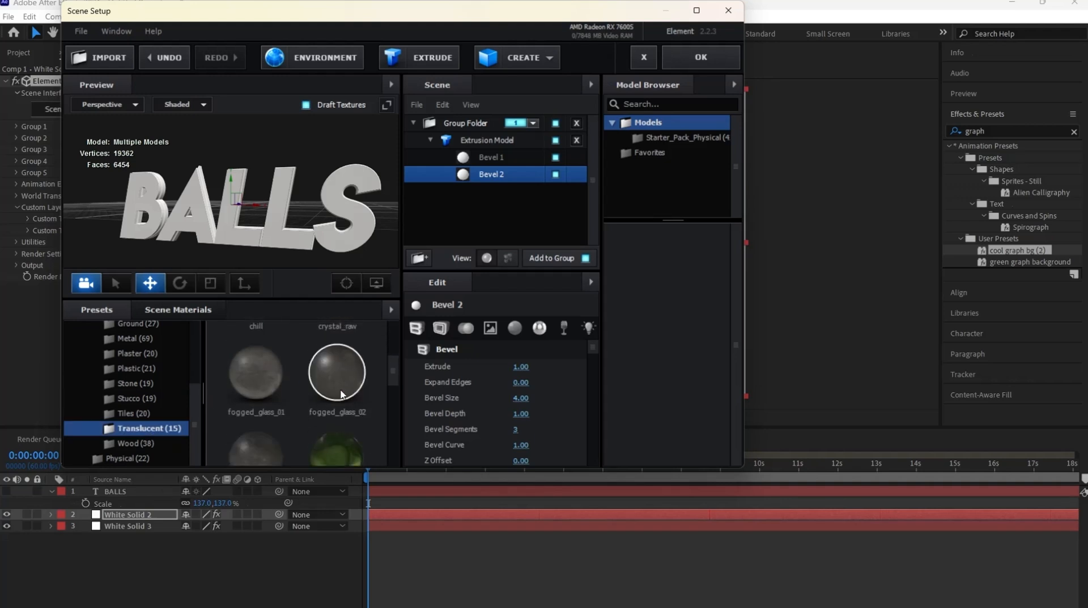
{"action": "left_click_drag", "start_coordinate": [345, 250], "coordinate": [348, 233]}
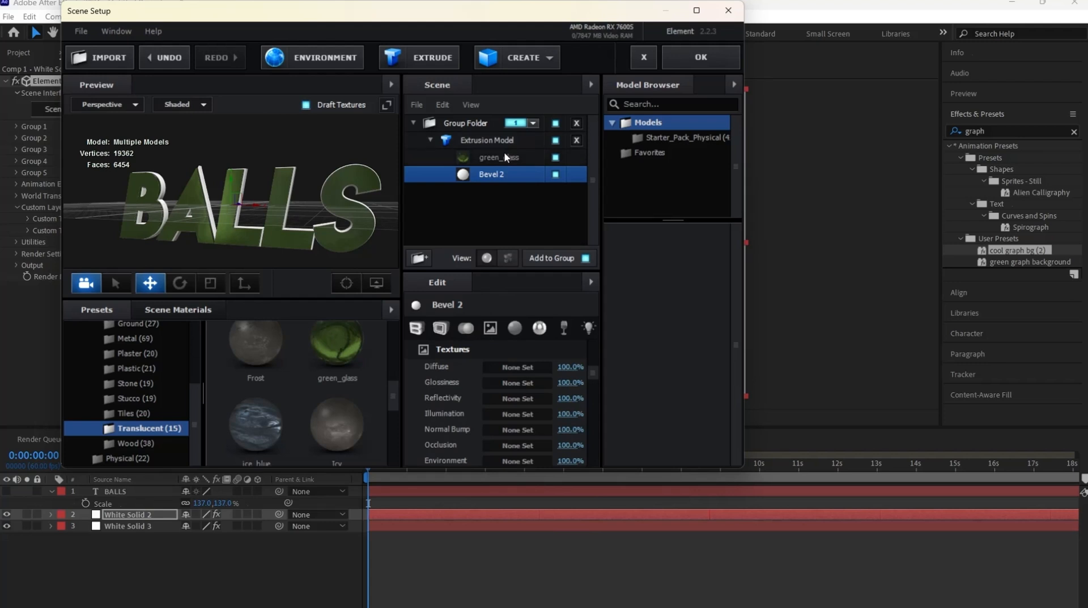
- Set the reflectivity colour of the green_glass material to bright green
{"action": "left_click_drag", "start_coordinate": [320, 259], "coordinate": [355, 246]}
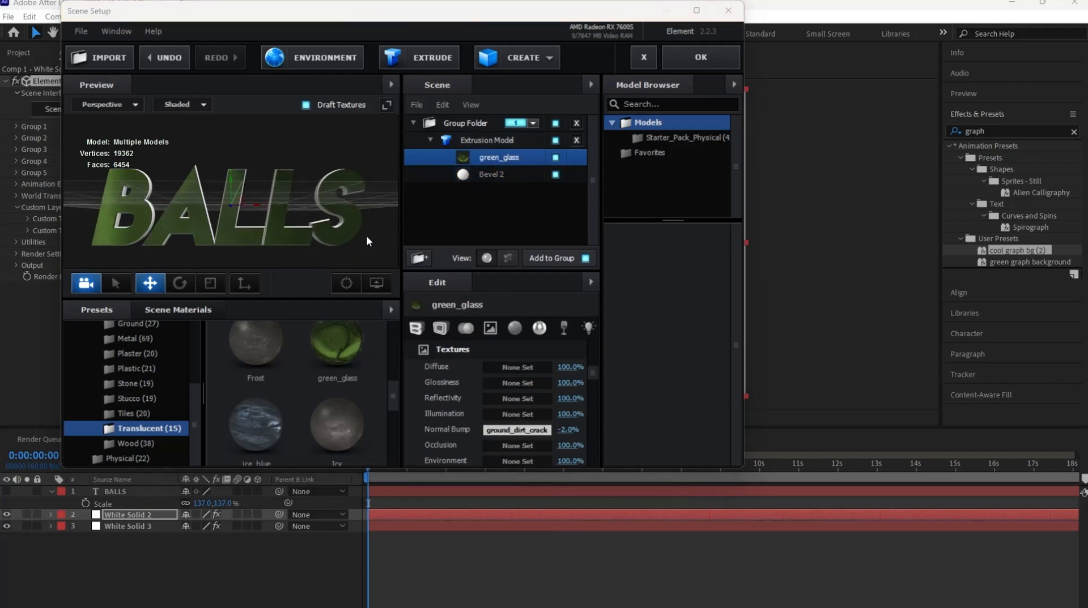
{"action": "left_click", "coordinate": [539, 328]}
{"action": "left_click", "coordinate": [517, 367]}
{"action": "left_click", "coordinate": [548, 344]}
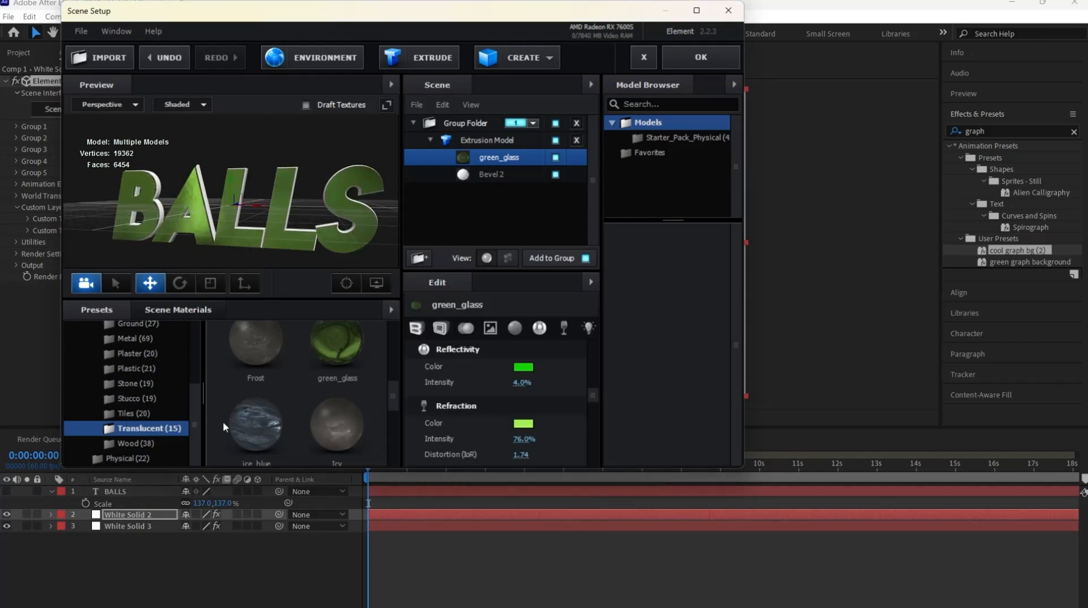
- Try another shader preset from the Translucent folder on the BALLS text model
{"action": "scroll", "coordinate": [277, 382], "scroll_direction": "down", "scroll_amount": 4}
{"action": "scroll", "coordinate": [270, 394], "scroll_direction": "up", "scroll_amount": 8}
{"action": "scroll", "coordinate": [269, 396], "scroll_direction": "up", "scroll_amount": 2}
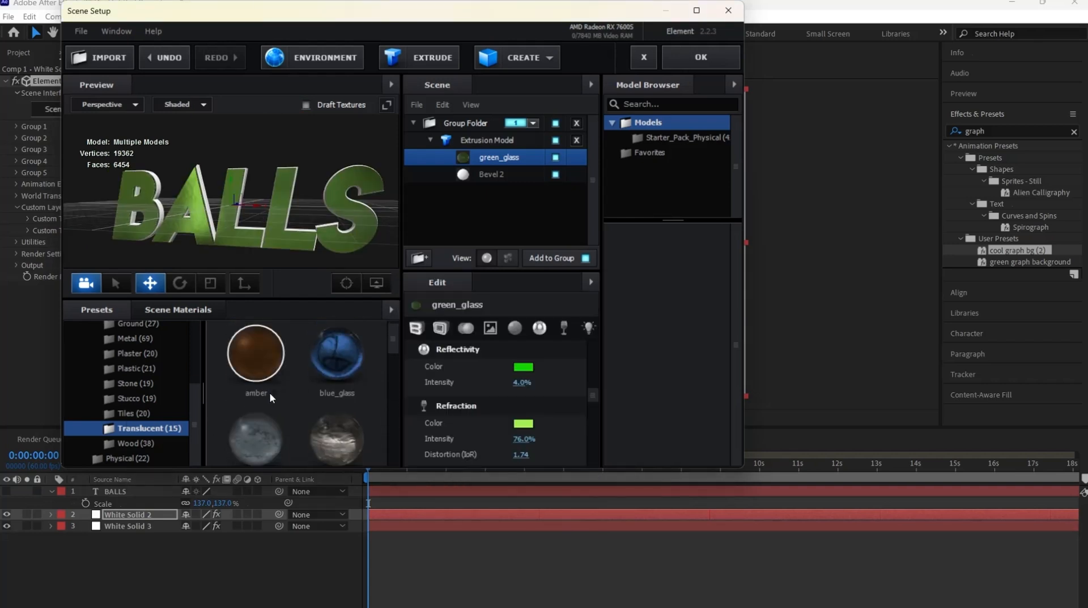
{"action": "scroll", "coordinate": [269, 395], "scroll_direction": "down", "scroll_amount": 1}
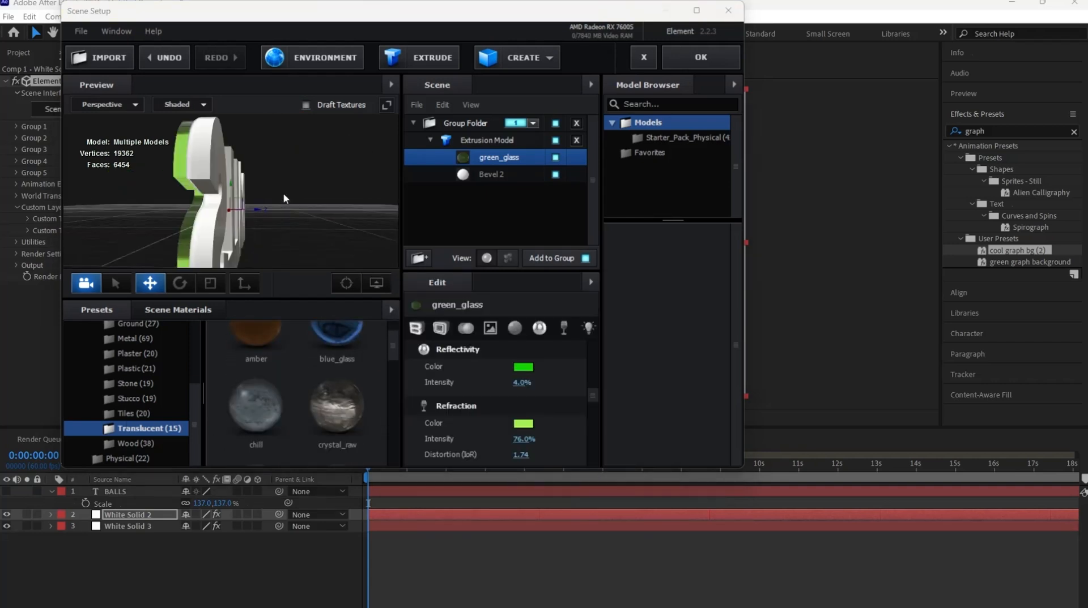
{"action": "left_click_drag", "start_coordinate": [283, 193], "coordinate": [282, 190]}
{"action": "left_click_drag", "start_coordinate": [329, 404], "coordinate": [345, 233]}
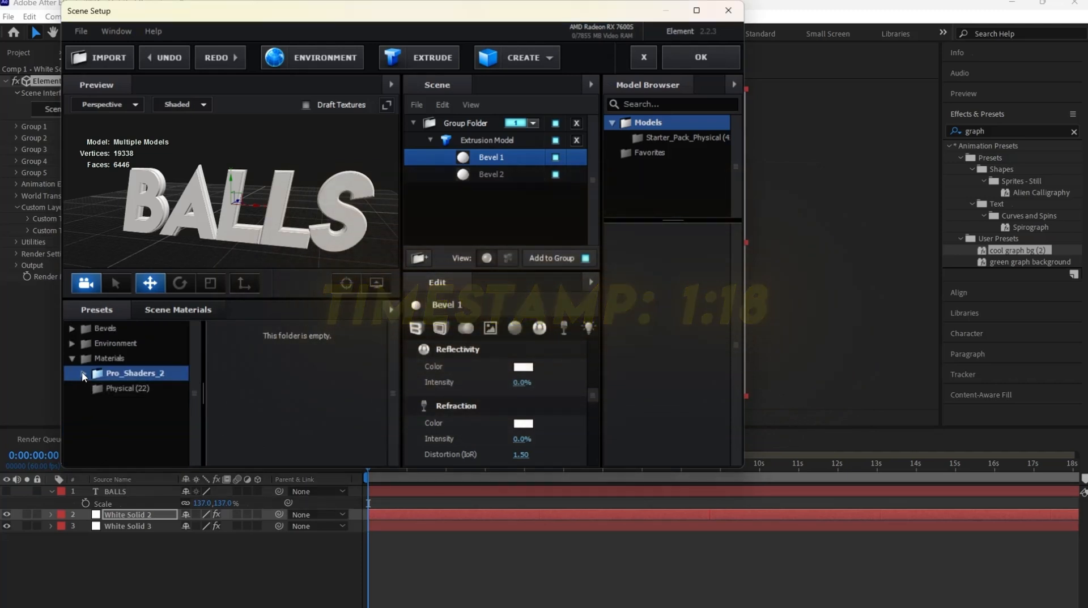
- Apply the Pro_Shaders_2 Metal presets metal_gold_dark to Bevel 1 and metal_crusted_01 to Bevel 2, and accept the scene
{"action": "left_click", "coordinate": [83, 373]}
{"action": "scroll", "coordinate": [131, 385], "scroll_direction": "down", "scroll_amount": 2}
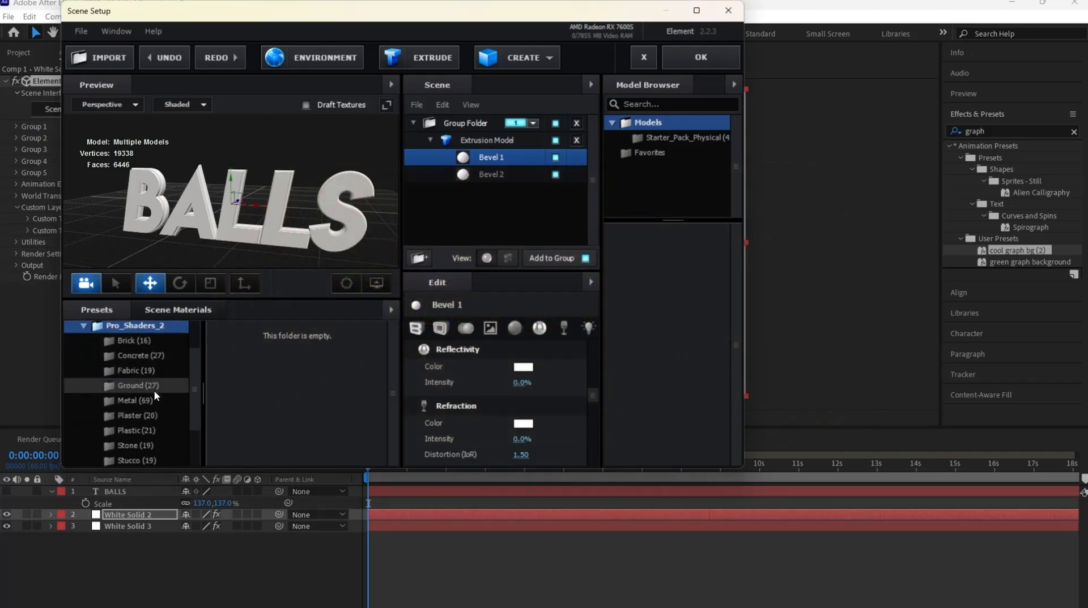
{"action": "left_click", "coordinate": [144, 400]}
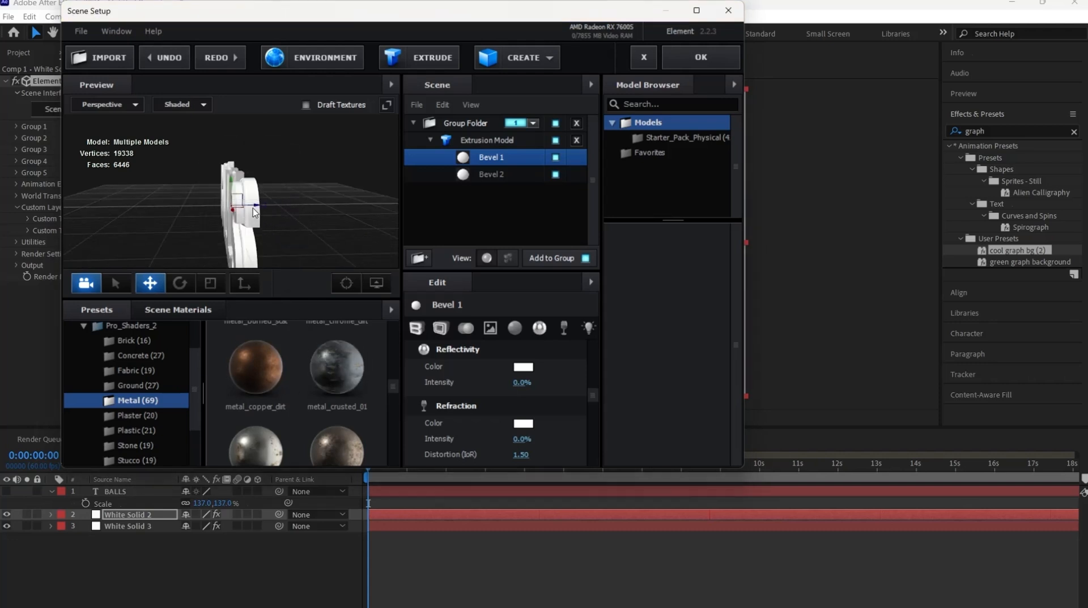
{"action": "left_click_drag", "start_coordinate": [254, 212], "coordinate": [253, 212]}
{"action": "scroll", "coordinate": [321, 382], "scroll_direction": "down", "scroll_amount": 5}
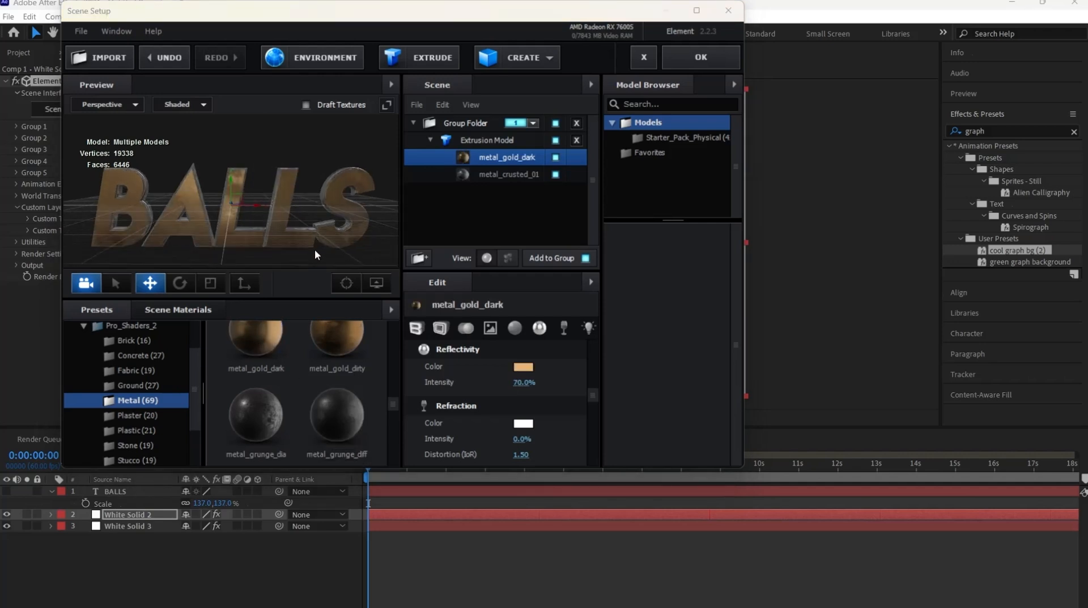
{"action": "left_click", "coordinate": [700, 57]}
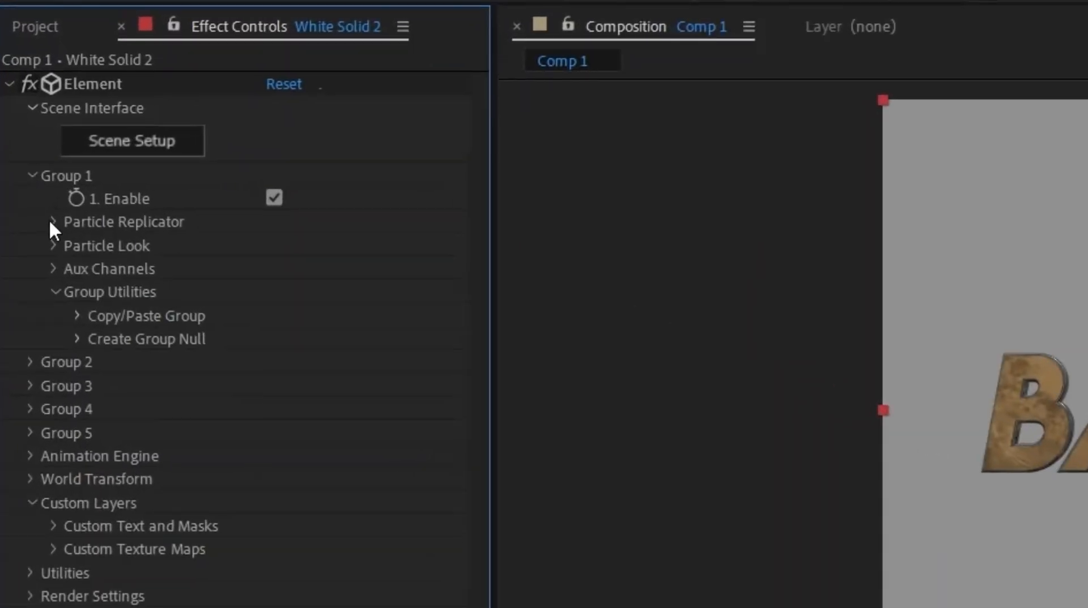
- Try out Group 1's Particle Replicator by moving Position XY to 1109.0, 1080.0 and varying the rotation
{"action": "left_click", "coordinate": [53, 222]}
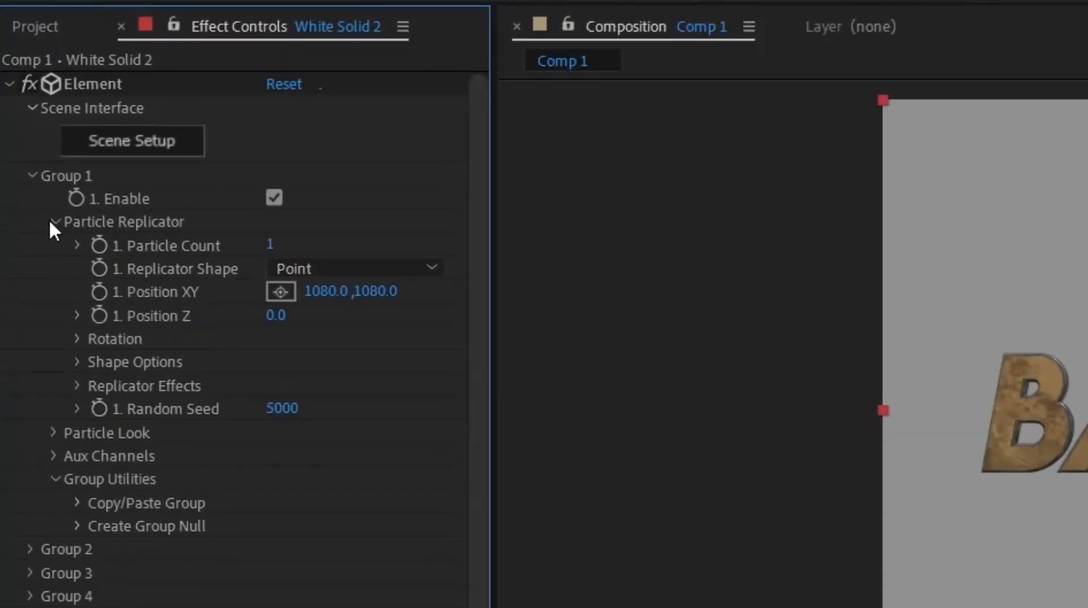
{"action": "left_click_drag", "start_coordinate": [327, 293], "coordinate": [360, 306]}
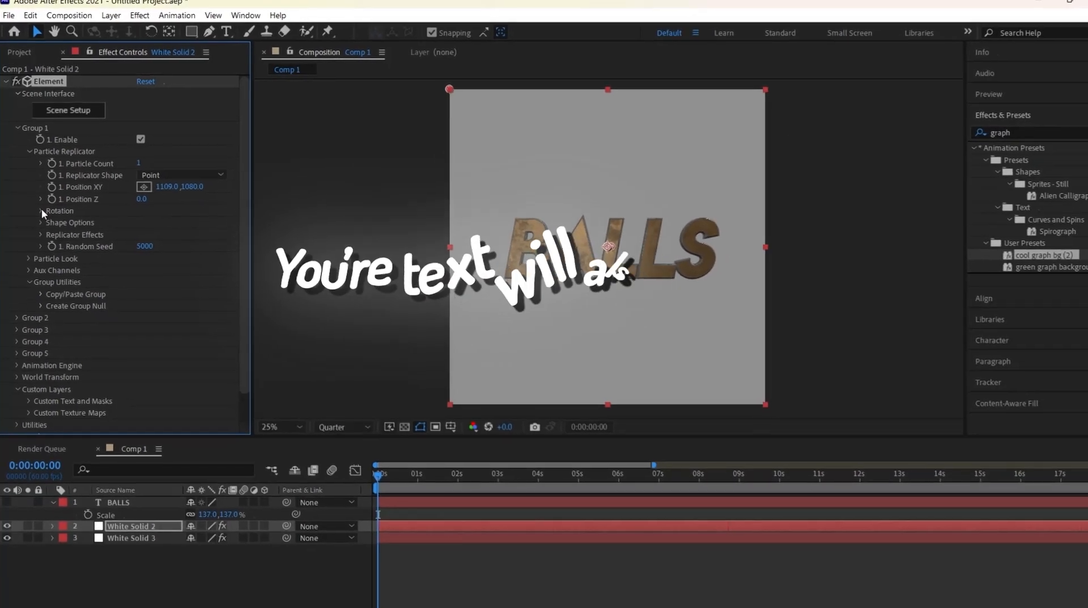
{"action": "left_click", "coordinate": [40, 209]}
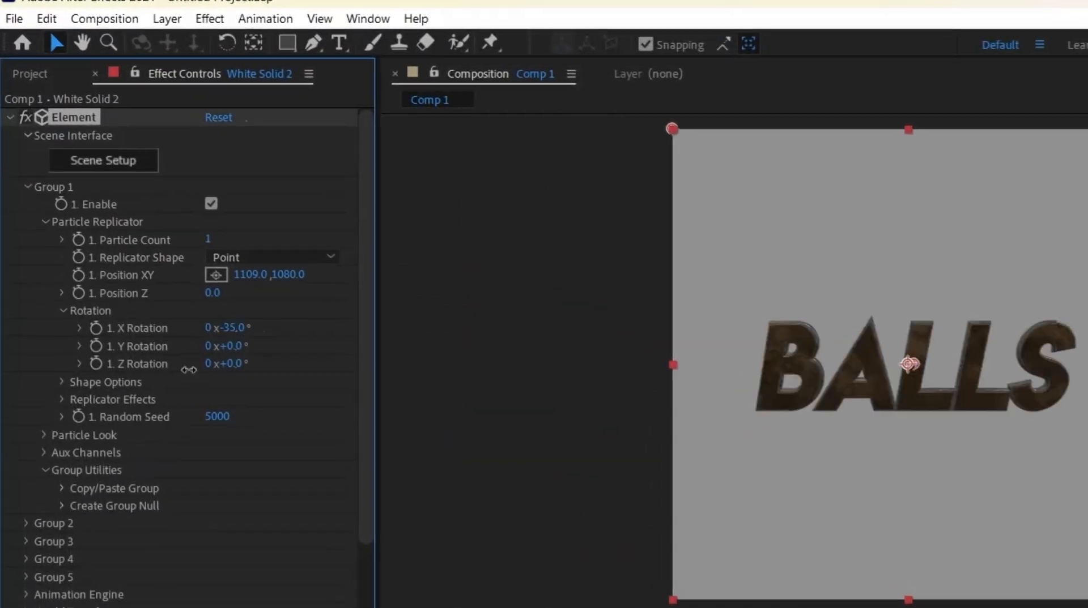
{"action": "left_click_drag", "start_coordinate": [179, 282], "coordinate": [227, 362]}
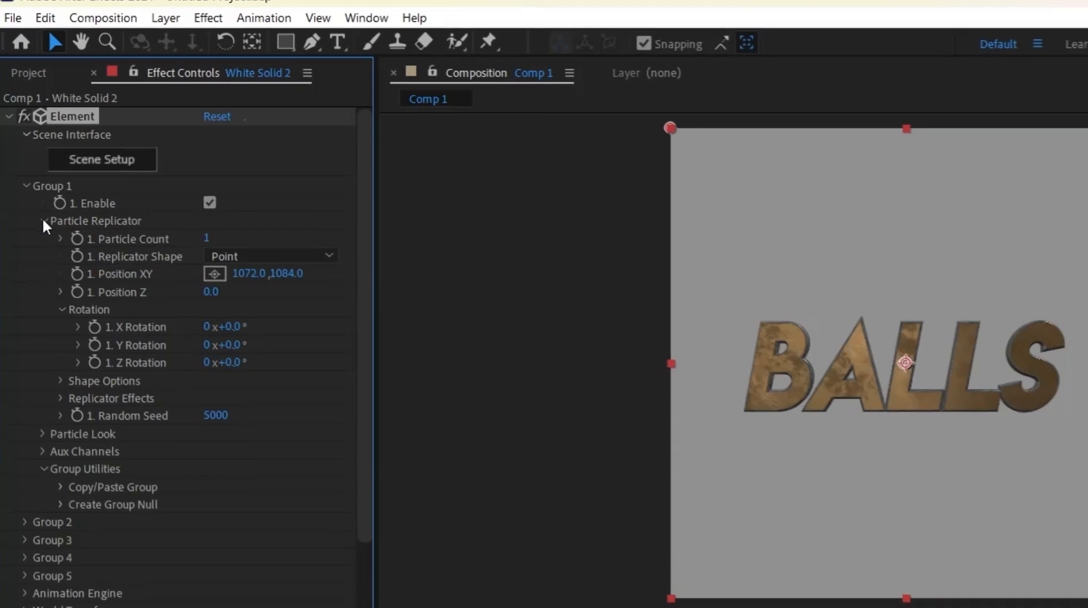
- Enable Multi-Object in Group 1's Particle Look settings and expose its rotation and displace properties
{"action": "left_click", "coordinate": [43, 223]}
{"action": "left_click", "coordinate": [45, 241]}
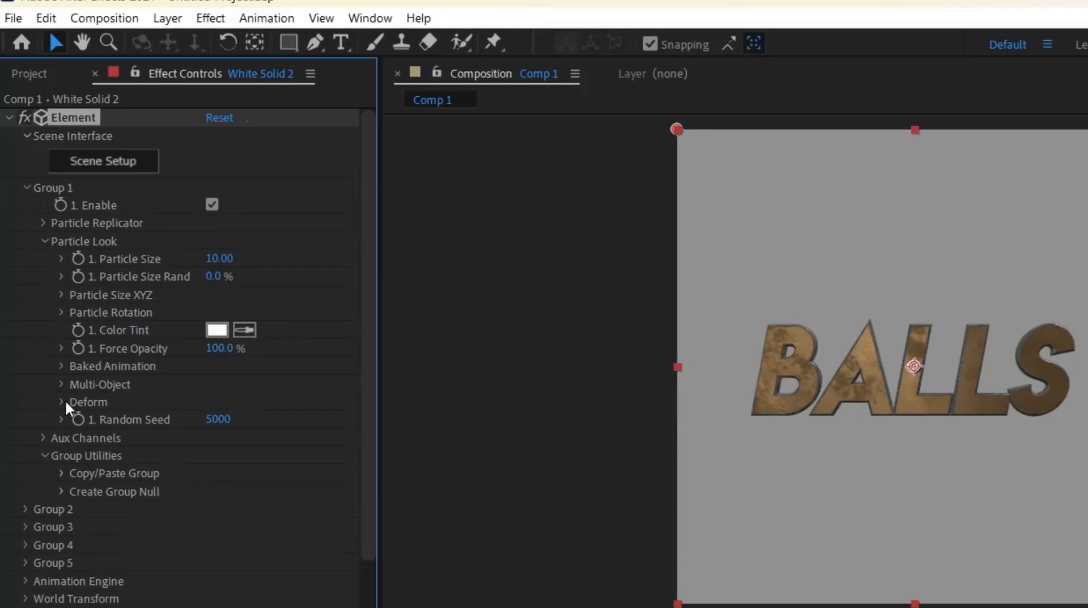
{"action": "left_click", "coordinate": [62, 385]}
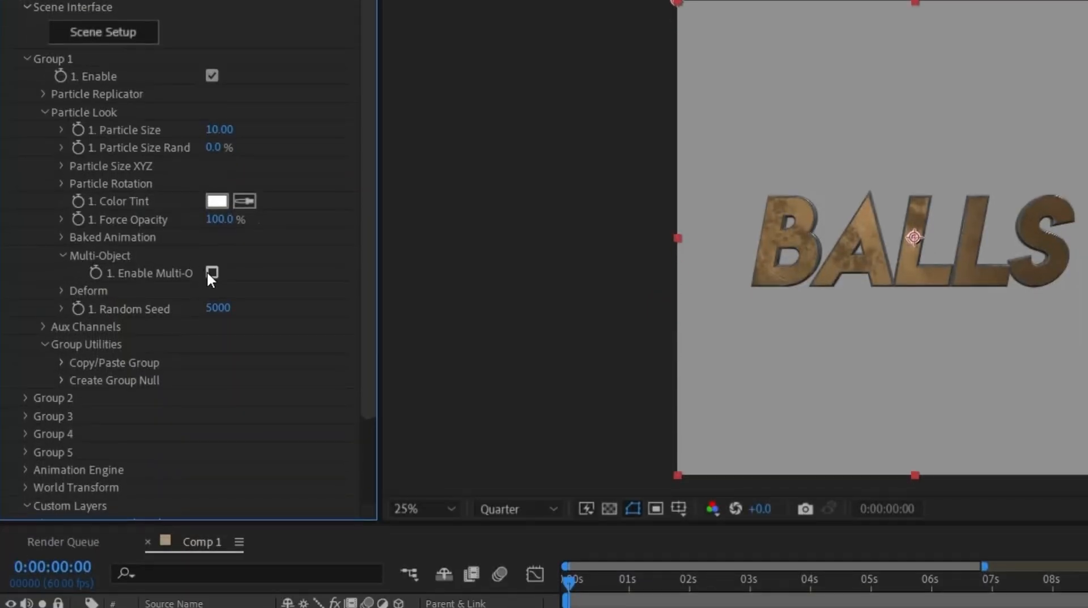
{"action": "left_click", "coordinate": [211, 272]}
{"action": "scroll", "coordinate": [283, 273], "scroll_direction": "down", "scroll_amount": 5}
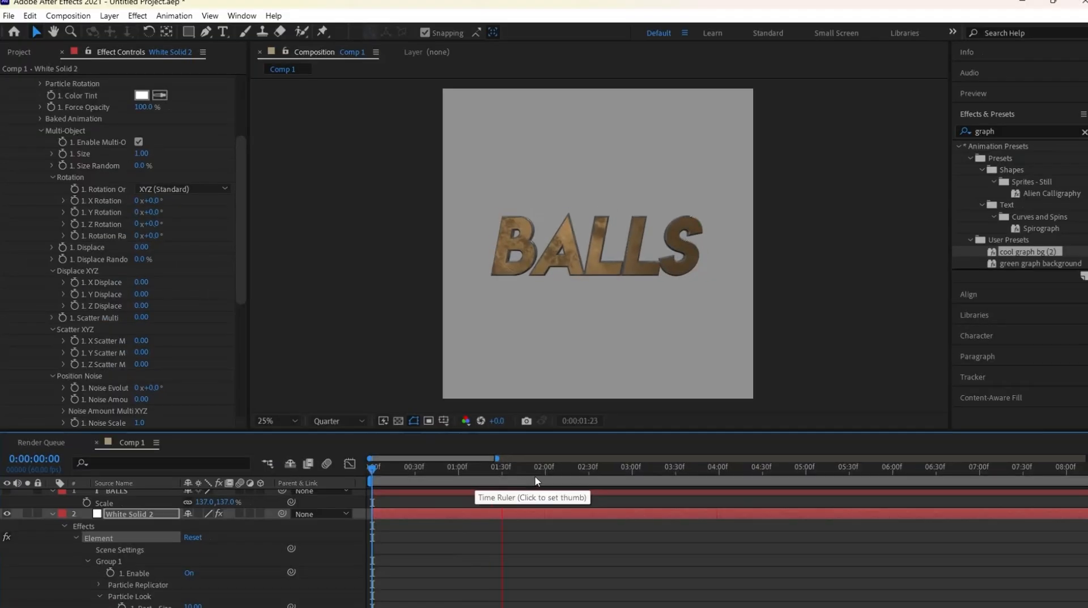
- Keyframe Multi-Object rotations and Displace at 0:00:02:12, with X 20°, Y 40°, Z 60°, Rotation Random 350° and Displace 3 at 0:00:00:00
{"action": "left_click_drag", "start_coordinate": [539, 483], "coordinate": [562, 479]}
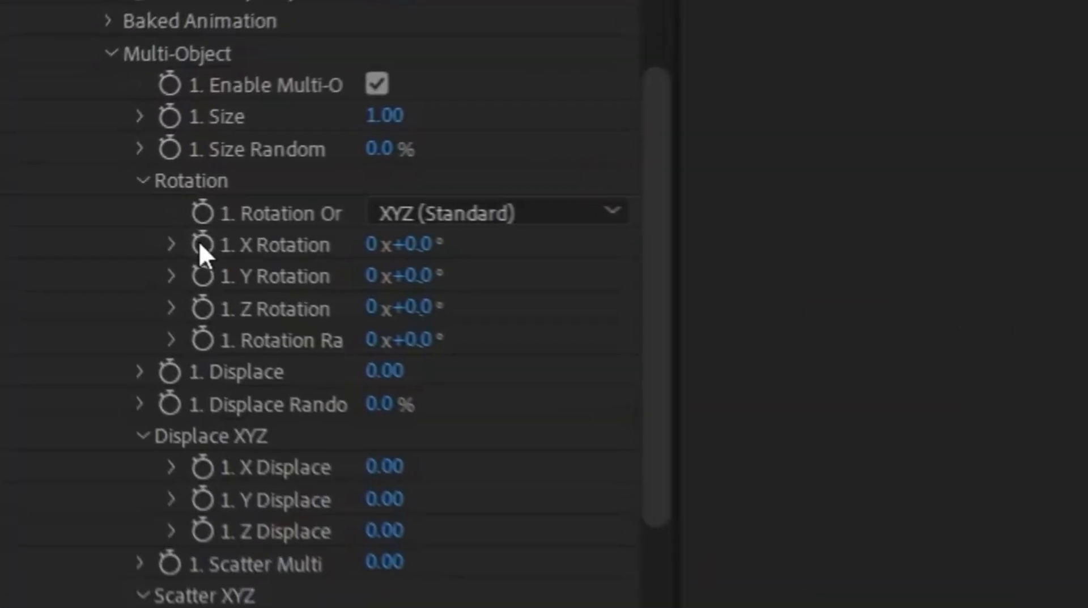
{"action": "left_click_drag", "start_coordinate": [73, 201], "coordinate": [76, 234]}
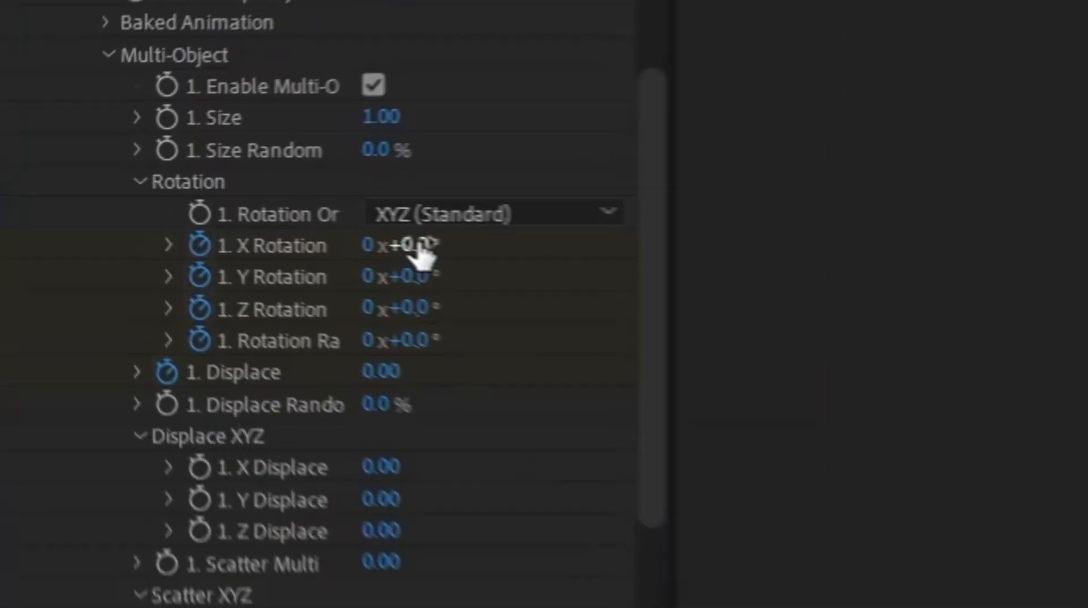
{"action": "left_click", "coordinate": [155, 202]}
{"action": "type", "text": "20"}
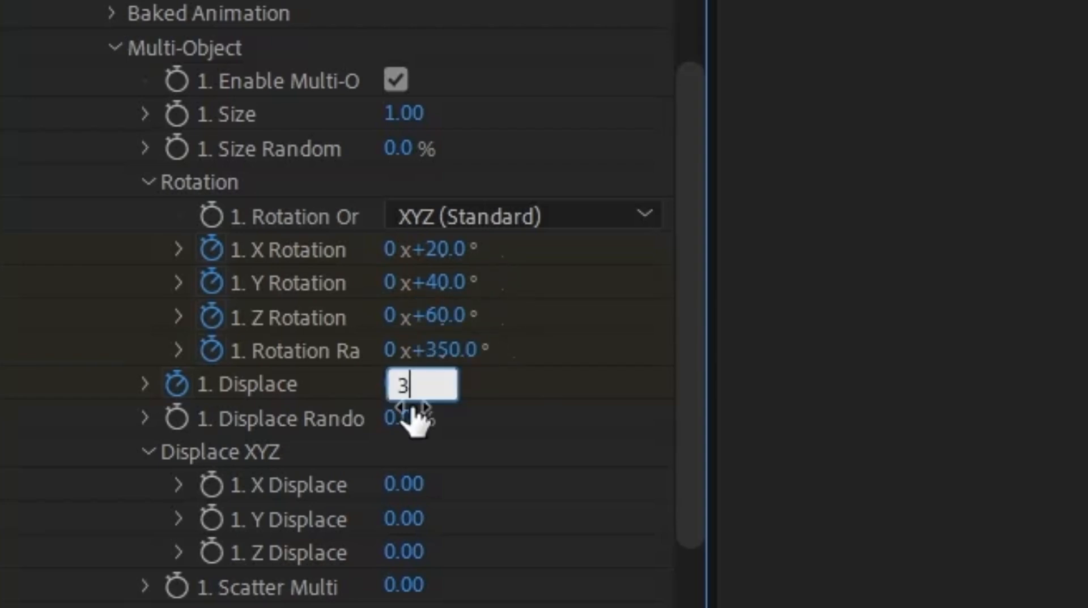
{"action": "key", "text": "Return"}
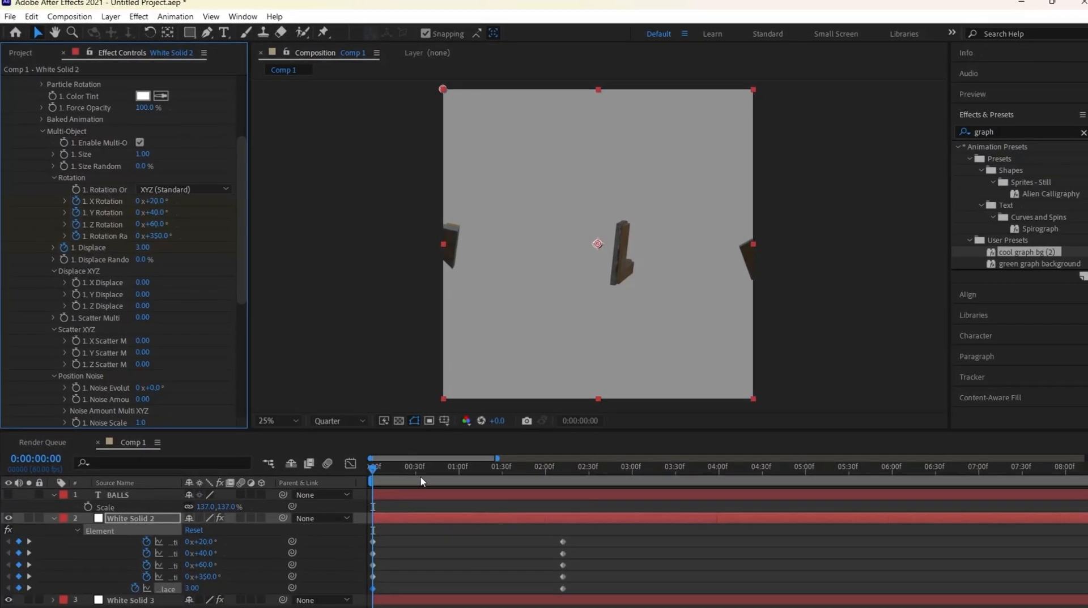
{"action": "key", "text": "space"}
{"action": "key", "text": "space"}
- Easy-ease all the Multi-Object keyframes and shape each property's curve to start fast and settle slowly in the graph editor
{"action": "left_click_drag", "start_coordinate": [567, 534], "coordinate": [287, 591]}
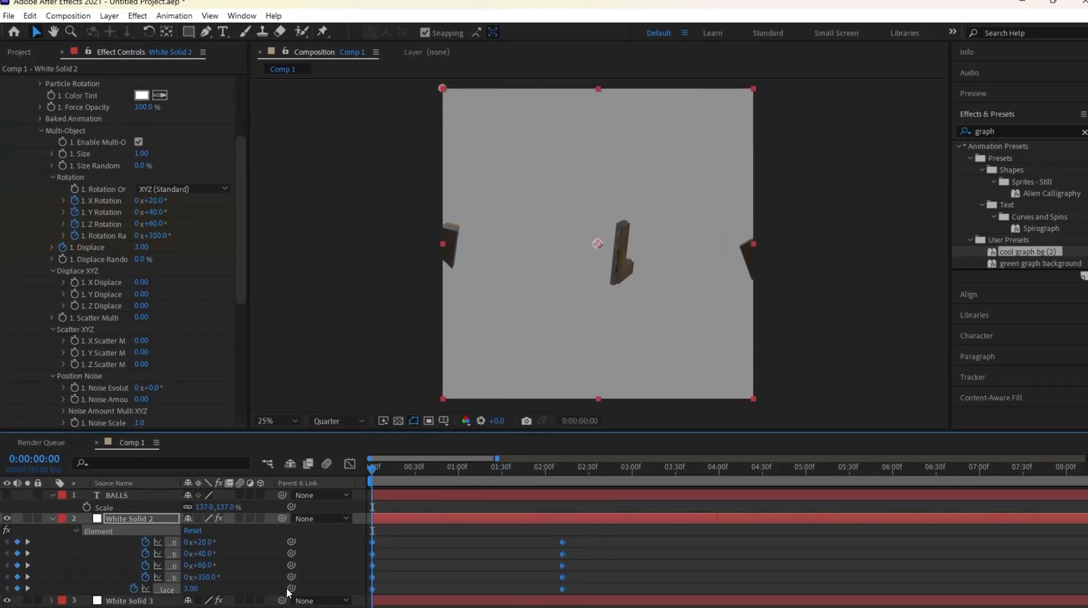
{"action": "left_click", "coordinate": [708, 579]}
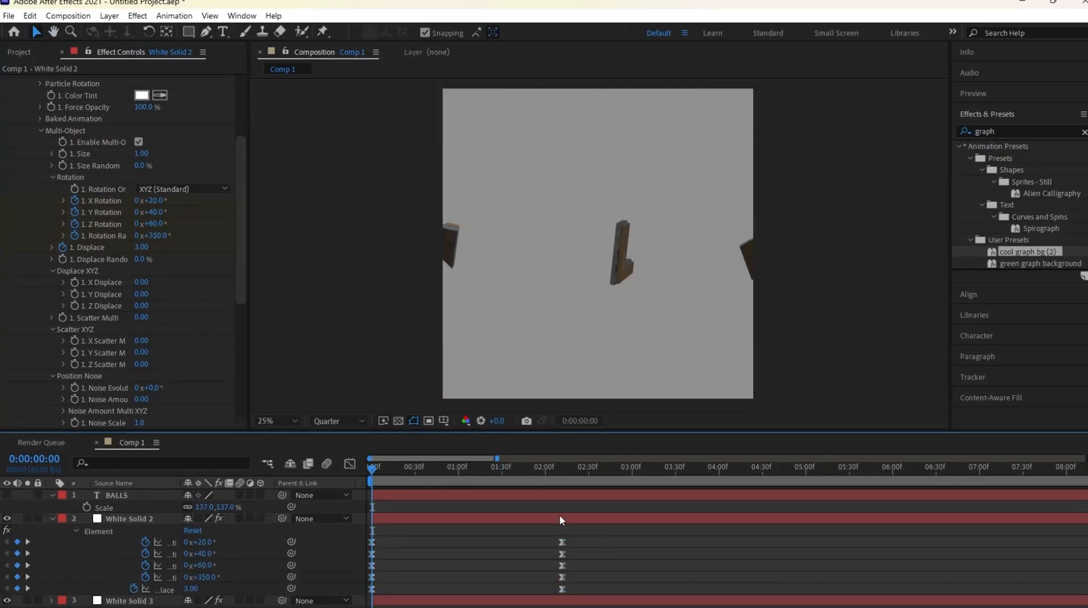
{"action": "left_click", "coordinate": [539, 468]}
{"action": "left_click", "coordinate": [350, 463]}
{"action": "left_click", "coordinate": [350, 464]}
{"action": "left_click", "coordinate": [349, 464]}
{"action": "left_click", "coordinate": [350, 464]}
{"action": "left_click", "coordinate": [350, 464]}
{"action": "left_click", "coordinate": [349, 464]}
{"action": "left_click", "coordinate": [171, 578]}
{"action": "left_click", "coordinate": [350, 464]}
{"action": "left_click", "coordinate": [349, 464]}
{"action": "left_click", "coordinate": [165, 589]}
{"action": "left_click", "coordinate": [349, 464]}
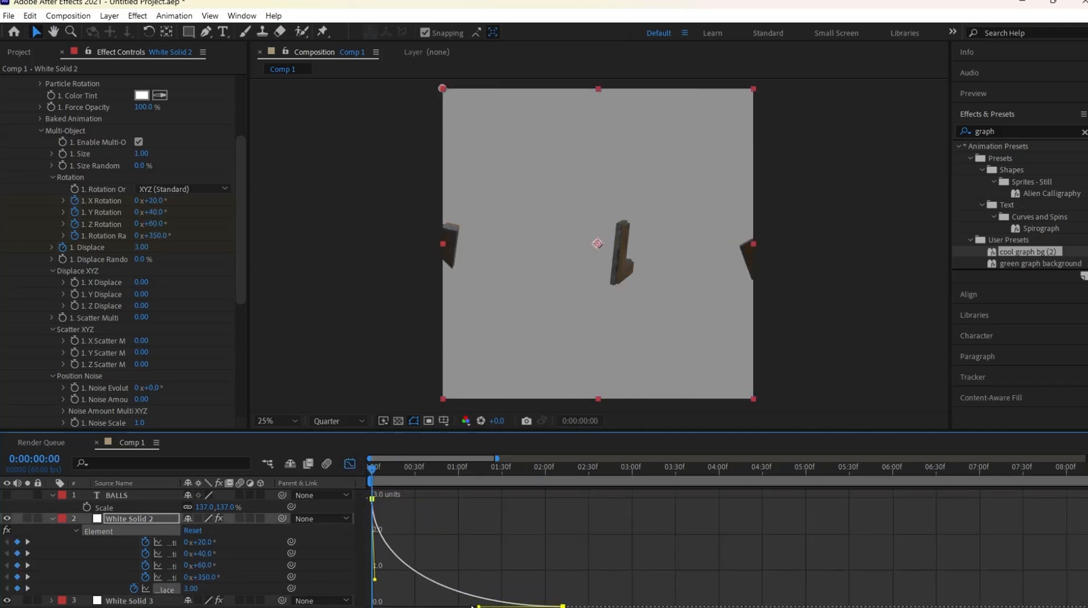
{"action": "left_click", "coordinate": [350, 464]}
- Keyframe White Solid 2's opacity at 100% at 0:00:02:12 and lower it at the start of the composition
{"action": "left_click_drag", "start_coordinate": [532, 469], "coordinate": [557, 490], "text": "shift"}
{"action": "key", "text": "t"}
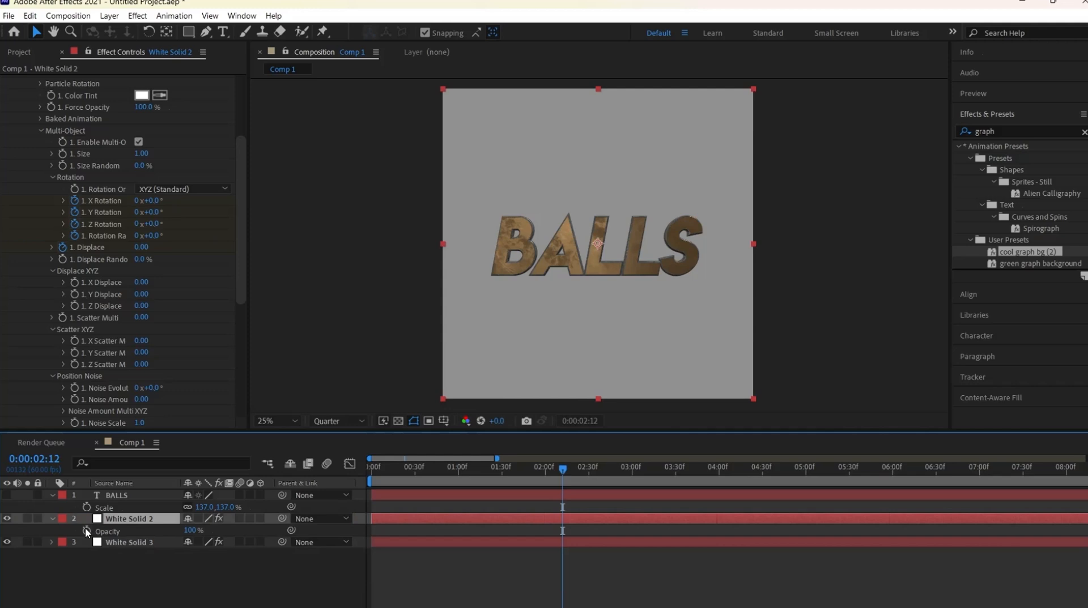
{"action": "left_click", "coordinate": [85, 531]}
{"action": "left_click", "coordinate": [371, 469]}
{"action": "left_click_drag", "start_coordinate": [190, 530], "coordinate": [128, 544]}
- Easy-ease White Solid 2's opacity keyframes, reshape their curve for a fast fade-in, and preview the animation
{"action": "left_click_drag", "start_coordinate": [585, 529], "coordinate": [345, 547]}
{"action": "key", "text": "F9"}
{"action": "left_click", "coordinate": [561, 531]}
{"action": "left_click", "coordinate": [349, 464]}
{"action": "left_click_drag", "start_coordinate": [434, 606], "coordinate": [375, 510]}
{"action": "left_click", "coordinate": [350, 464]}
{"action": "left_click", "coordinate": [408, 575]}
{"action": "key", "text": "space"}
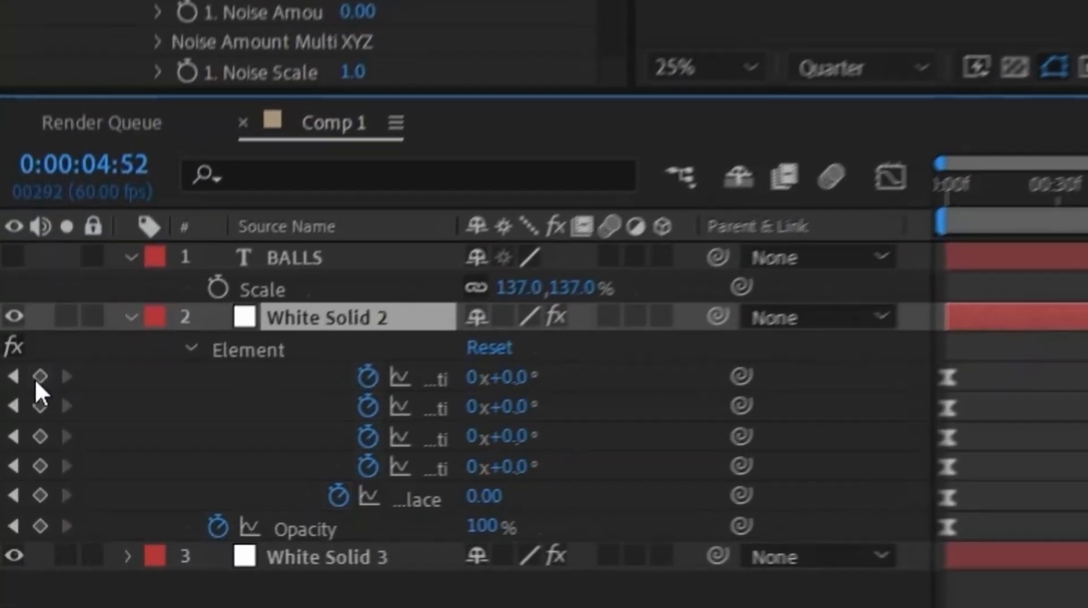
- Add keyframes for all animated White Solid 2 properties at 0:00:04:52 and set X Rotation to 110° at 0:00:06:46
{"action": "left_click_drag", "start_coordinate": [17, 543], "coordinate": [19, 602]}
{"action": "left_click_drag", "start_coordinate": [795, 469], "coordinate": [842, 469]}
{"action": "left_click_drag", "start_coordinate": [938, 417], "coordinate": [850, 470]}
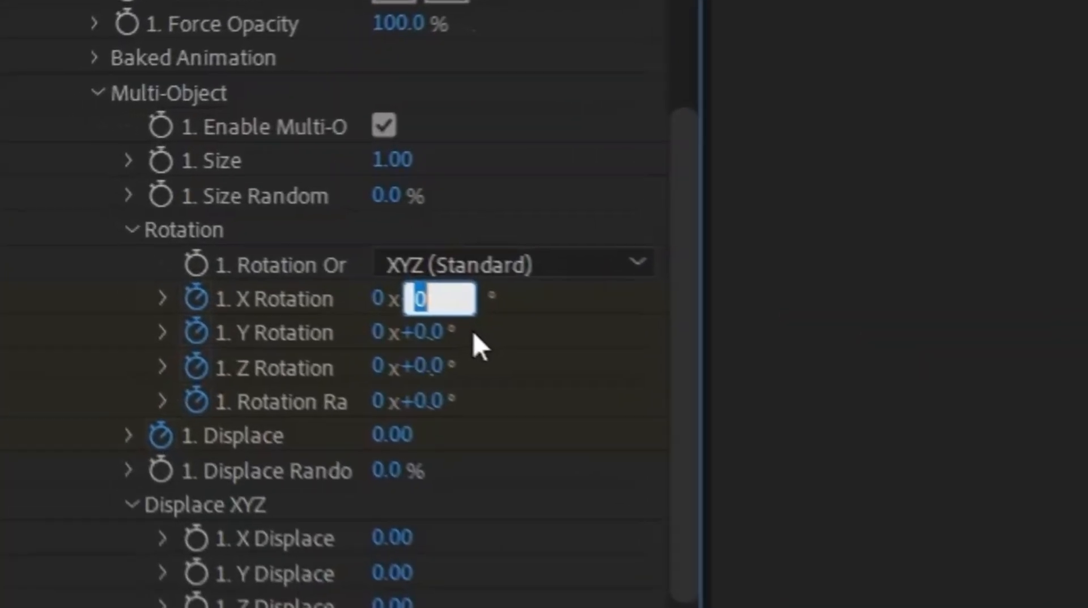
{"action": "type", "text": "110"}
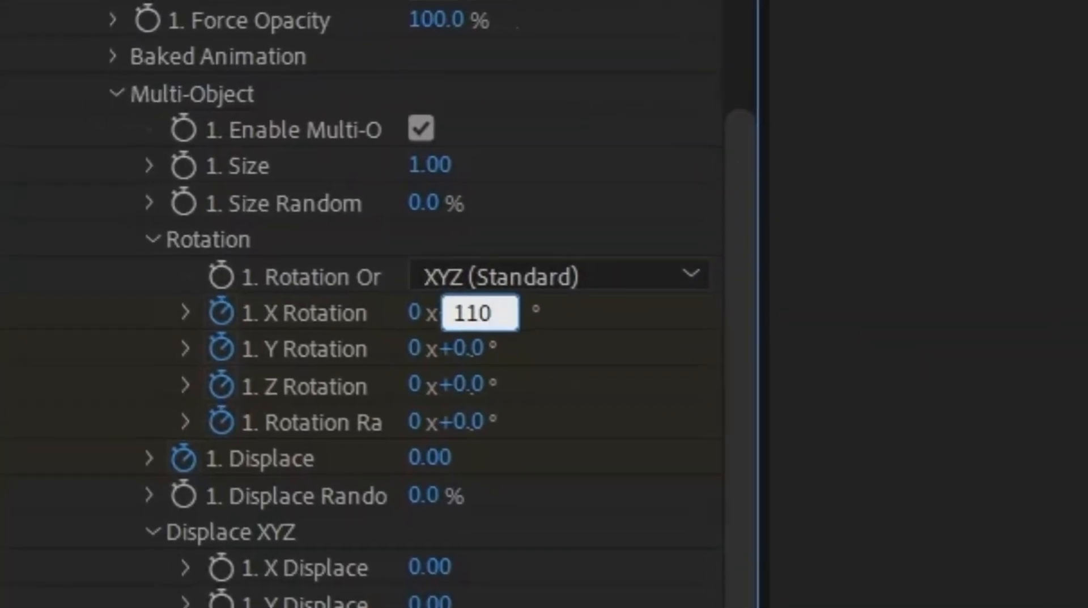
{"action": "left_click", "coordinate": [159, 212]}
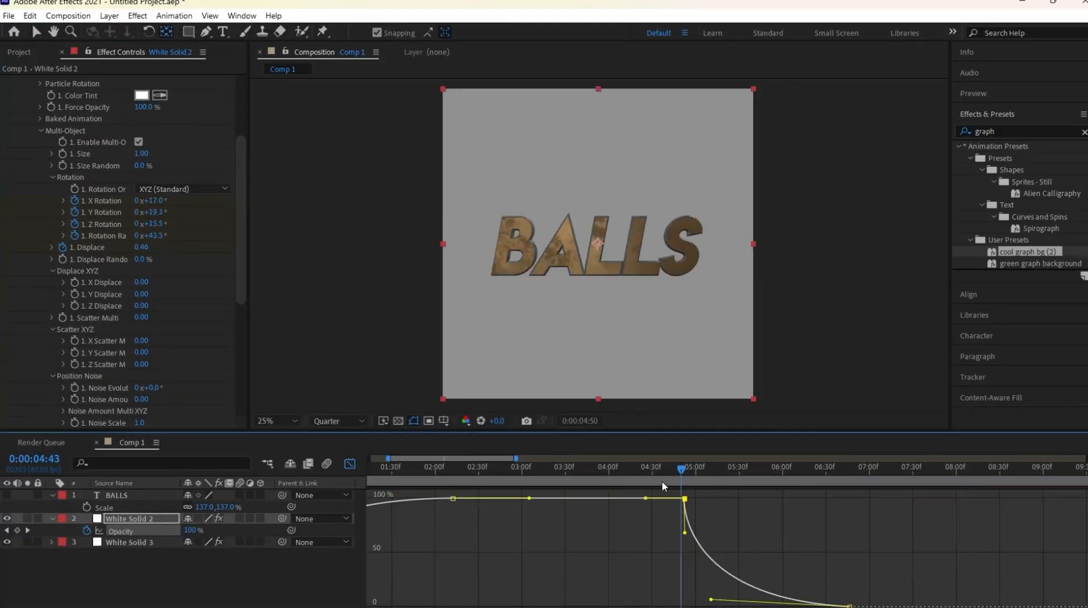
- Reshape the graph editor curves of the rotation properties between the 0:00:04:52 and 0:00:06:46 keyframes
{"action": "left_click", "coordinate": [849, 543]}
{"action": "left_click", "coordinate": [350, 464]}
{"action": "left_click_drag", "start_coordinate": [825, 499], "coordinate": [782, 499]}
{"action": "left_click", "coordinate": [349, 464]}
{"action": "left_click", "coordinate": [848, 566]}
{"action": "left_click", "coordinate": [350, 464]}
{"action": "left_click", "coordinate": [349, 464]}
{"action": "left_click", "coordinate": [848, 577]}
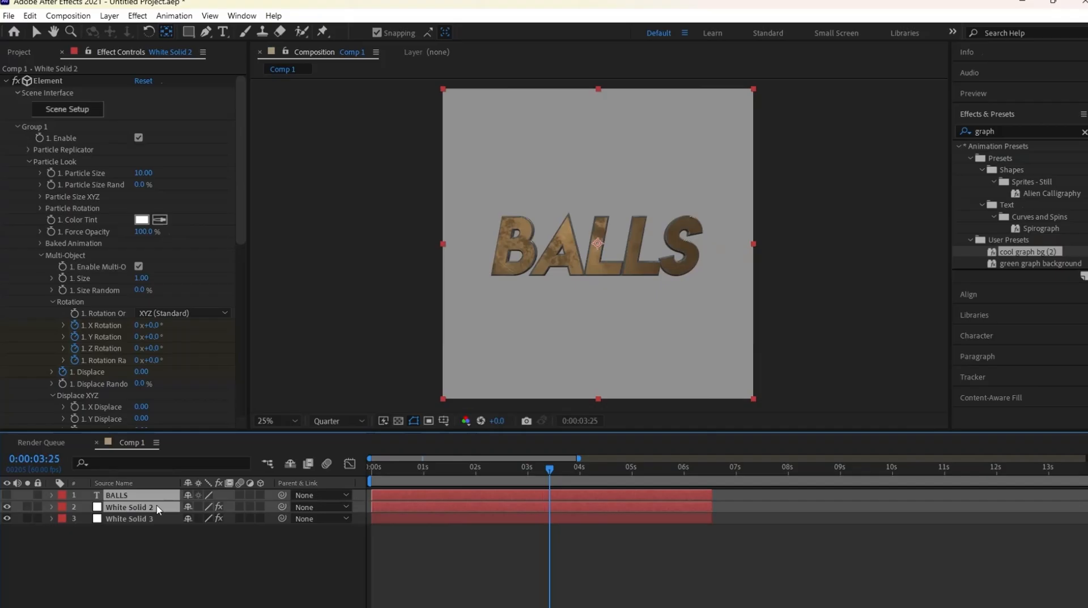
- Pre-compose the BALLS and White Solid 2 layers together as Pre-comp 1, moving all attributes into the new composition
{"action": "left_click", "coordinate": [141, 542]}
{"action": "left_click", "coordinate": [120, 512]}
{"action": "left_click", "coordinate": [116, 495], "text": "ctrl"}
{"action": "left_click", "coordinate": [126, 519], "text": "ctrl"}
{"action": "key", "text": "ctrl+shift+c"}
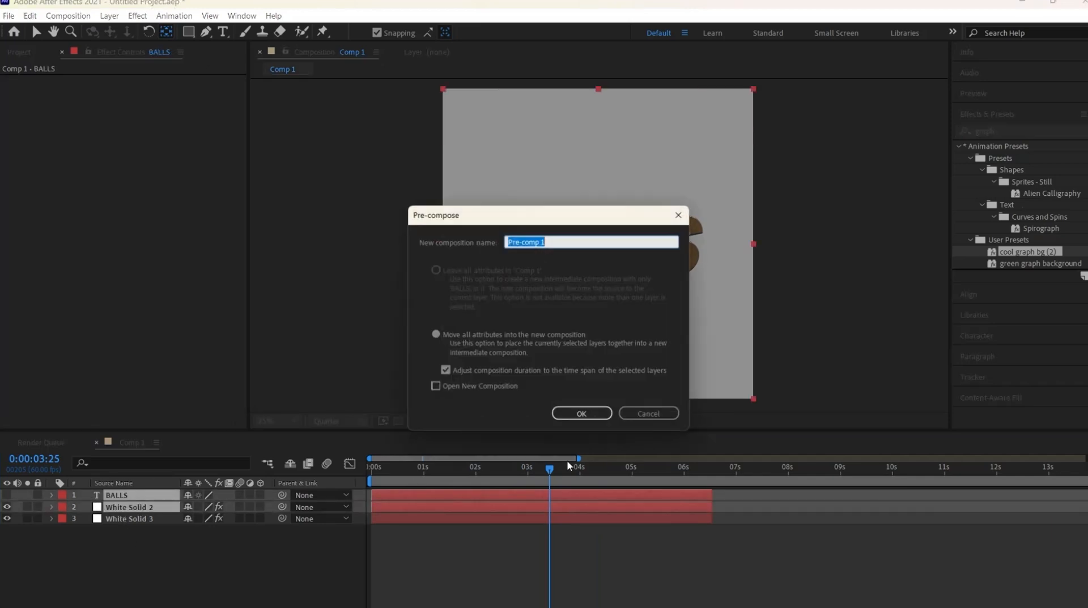
{"action": "left_click", "coordinate": [583, 417]}
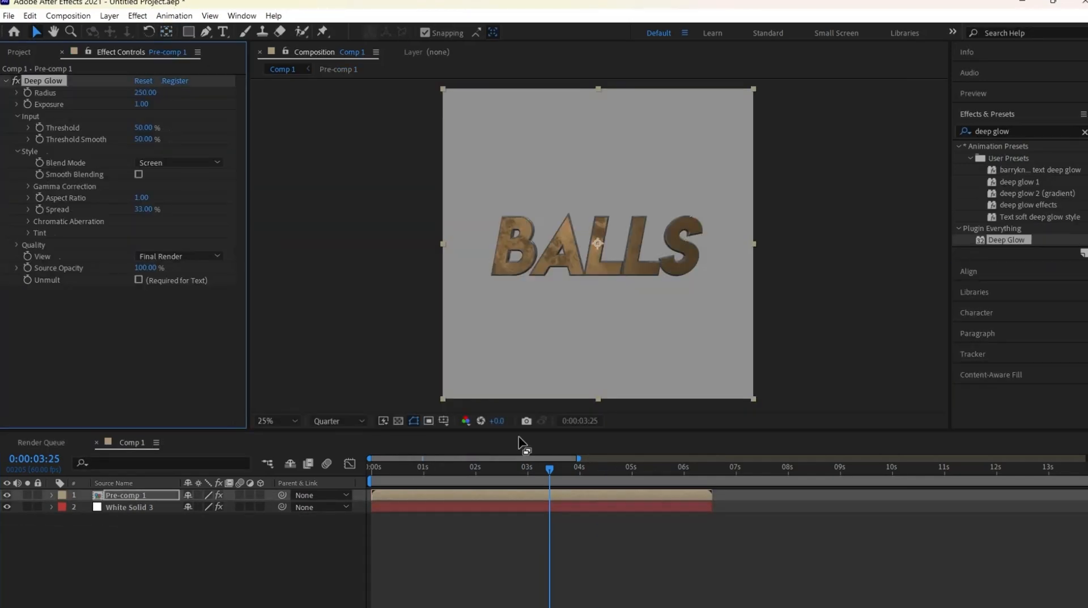
- Turn on Unmult in Pre-comp 1's Deep Glow effect and apply Drop Shadow to the duplicate Pre-comp 1 beneath it
{"action": "left_click", "coordinate": [139, 280]}
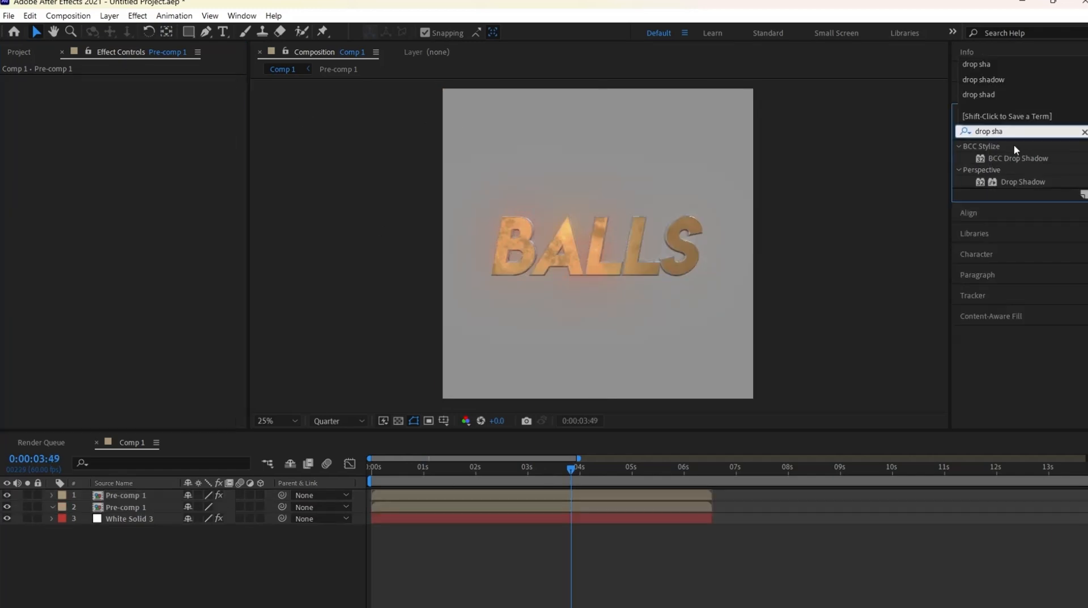
{"action": "left_click_drag", "start_coordinate": [533, 431], "coordinate": [503, 508]}
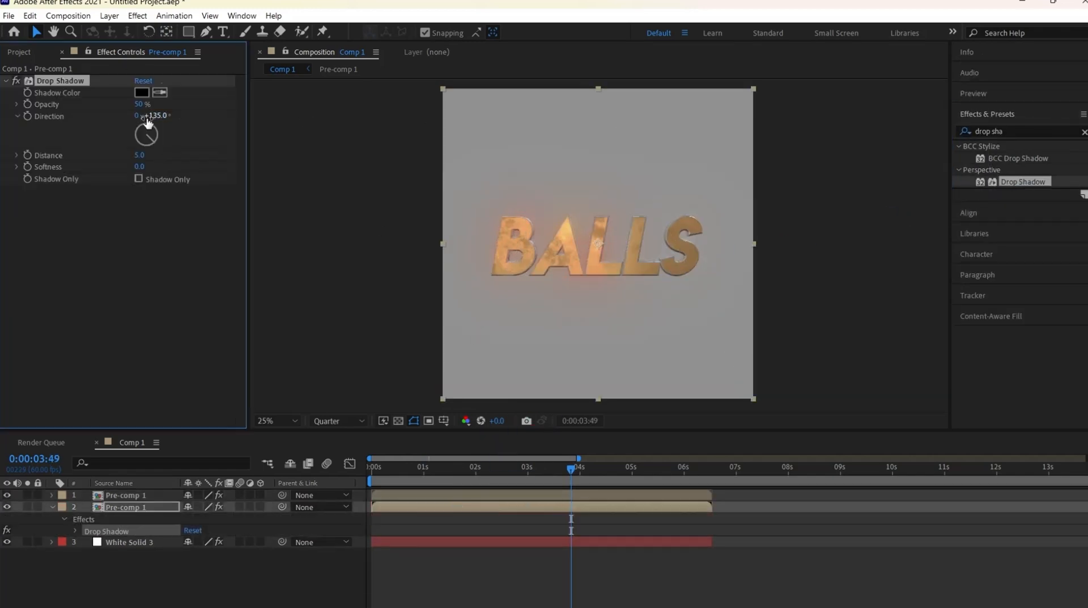